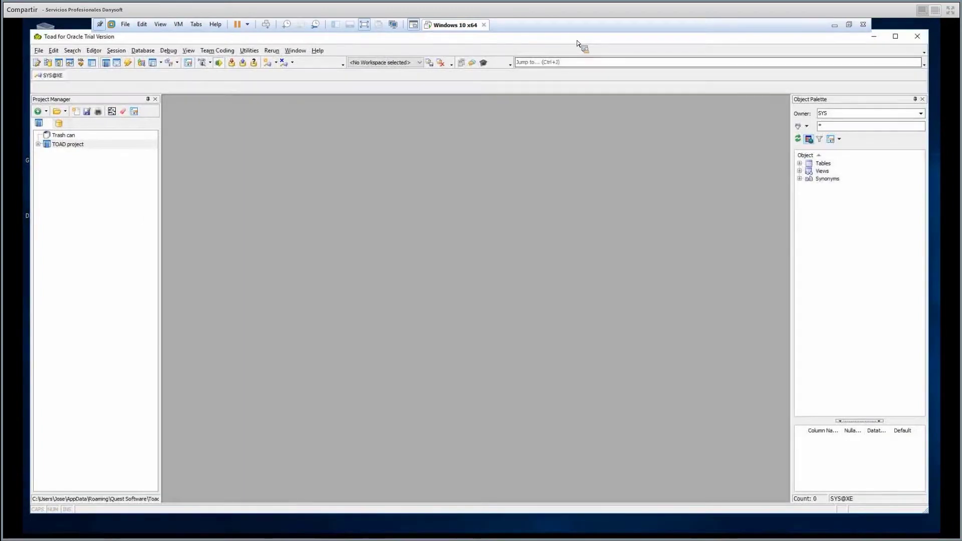
Maximize the Toad for Oracle window, then switch to the Toad for SQL Server window.
double_click(576, 42)
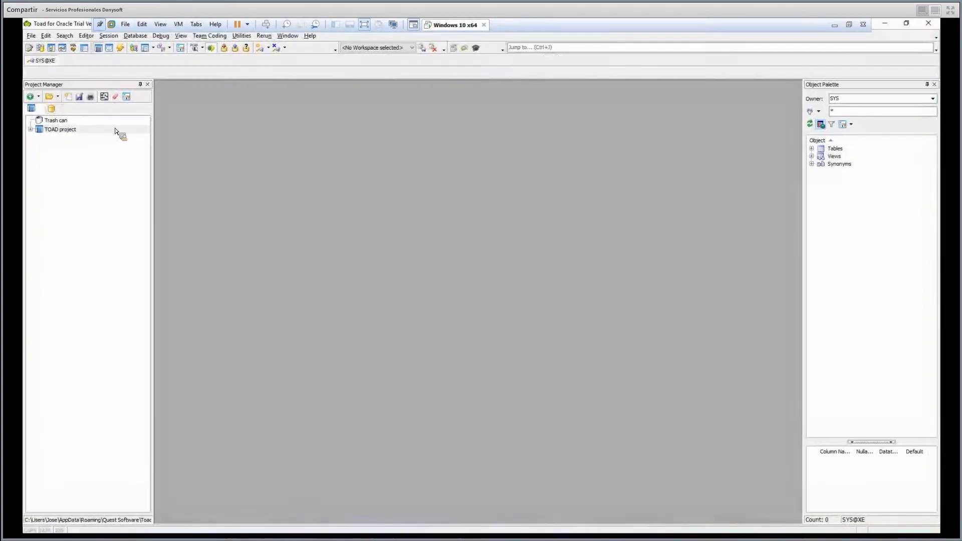
click(363, 525)
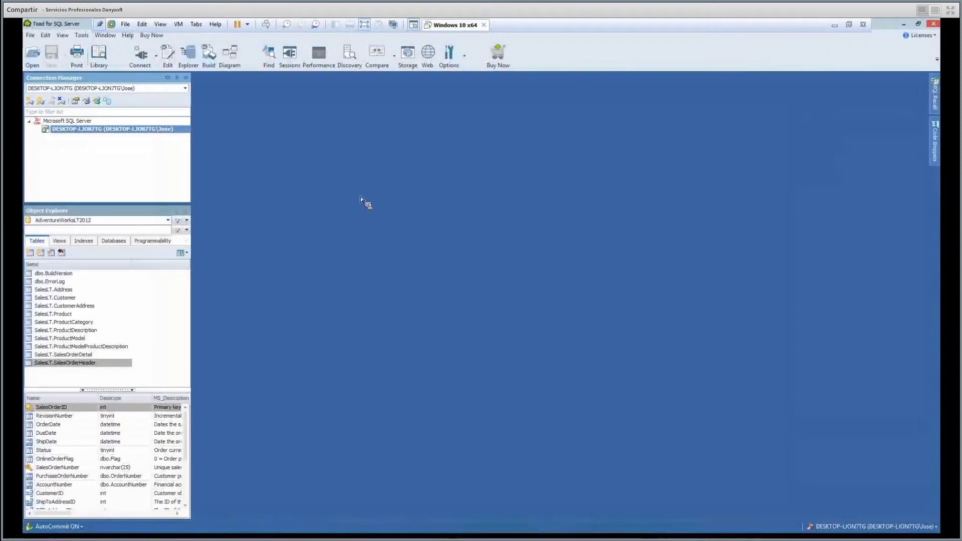
Launch the Configuration Wizard from the Options toolbar dropdown.
click(465, 59)
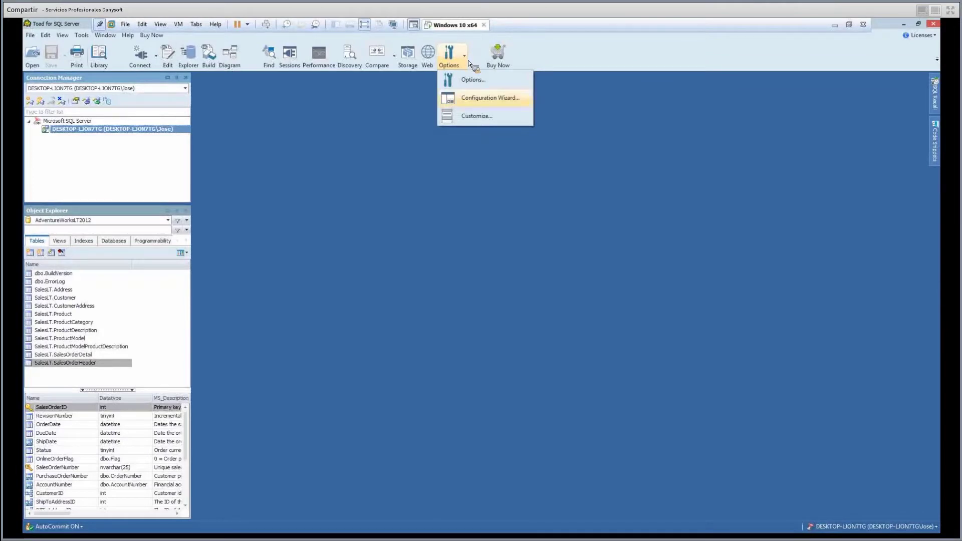
key(Return)
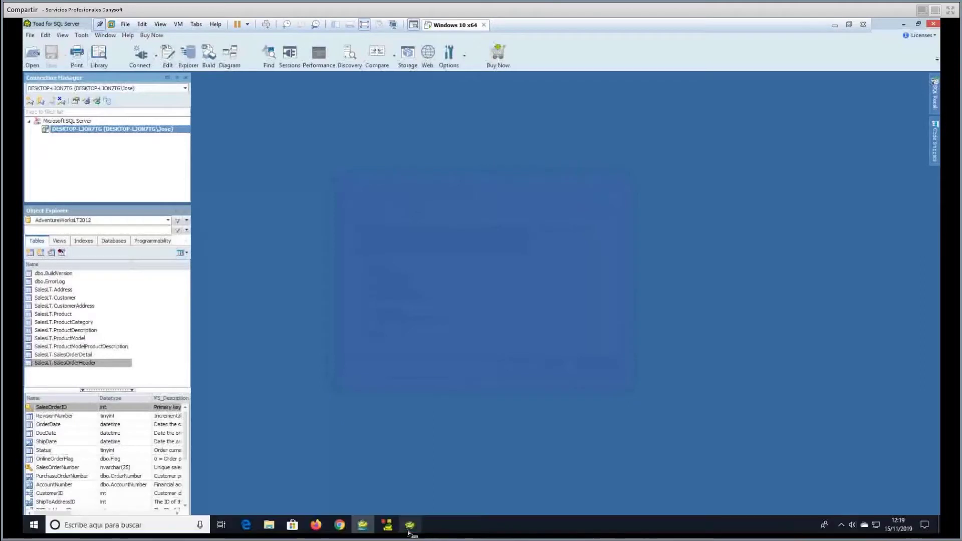
Bring the Toad for Oracle window back to the front from the taskbar.
click(408, 531)
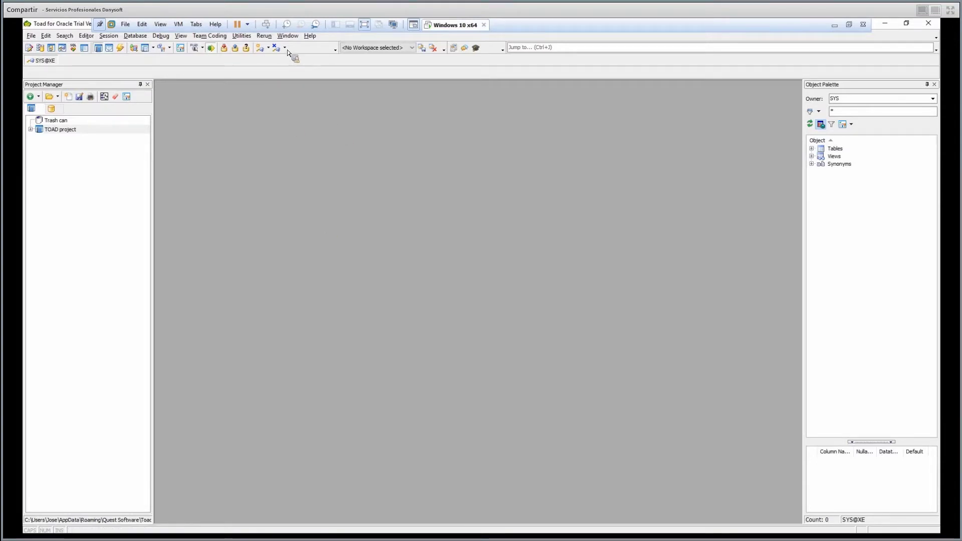
Connect to the XE database through TNS as SYS with SYSDBA rights.
click(261, 47)
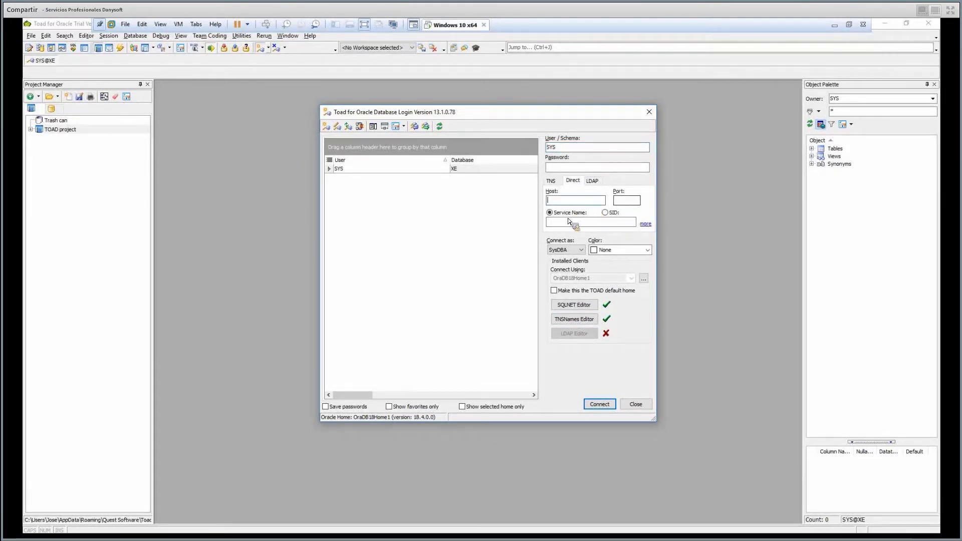
click(552, 181)
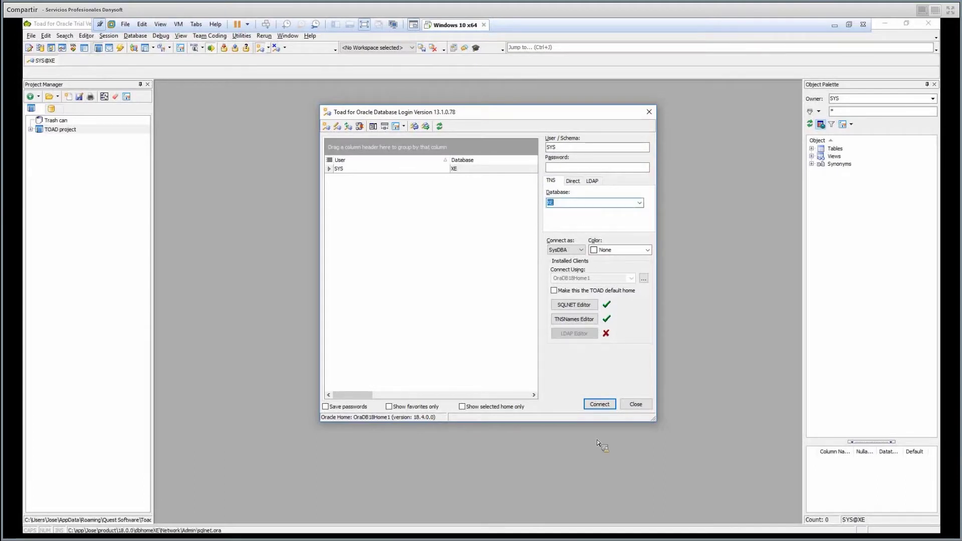
key(Return)
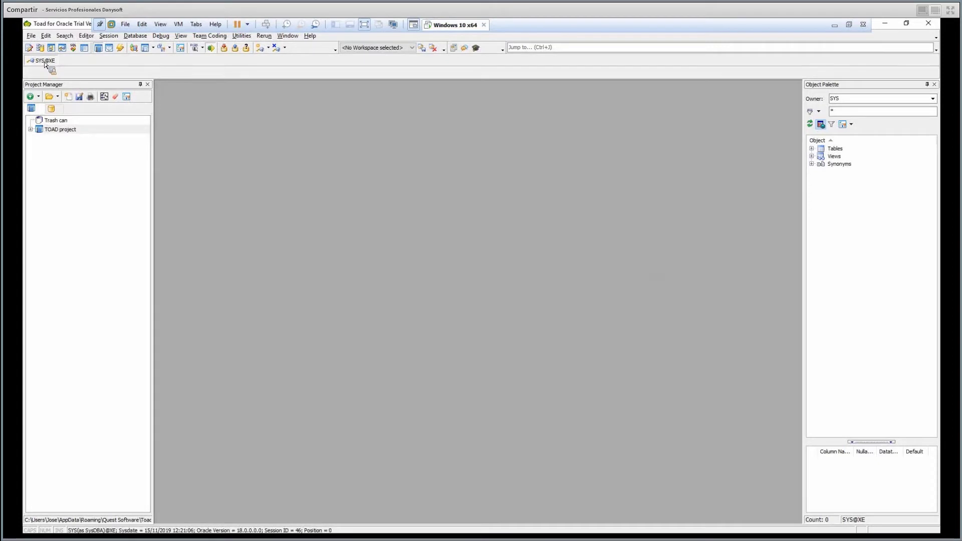
Create a new project node in Project Manager and rename it 'TOAD project Ejemplo'.
drag(67, 100, 77, 159)
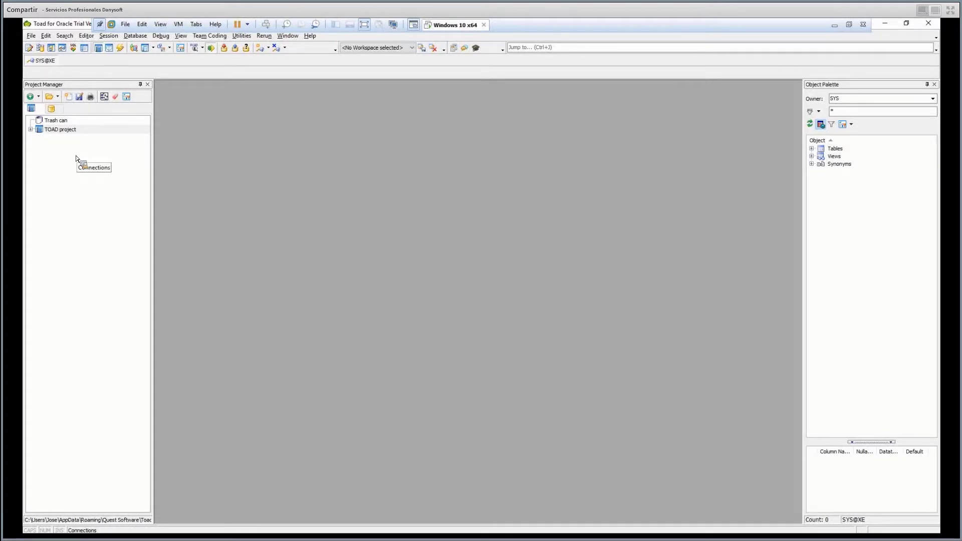
mouse_move(77, 159)
mouse_down()
mouse_move(46, 89)
mouse_move(72, 49)
mouse_move(66, 88)
mouse_move(81, 99)
mouse_move(32, 85)
mouse_move(36, 72)
mouse_move(96, 90)
mouse_move(38, 81)
mouse_move(46, 131)
mouse_move(55, 128)
mouse_move(40, 116)
mouse_move(41, 100)
mouse_move(67, 133)
mouse_move(71, 160)
mouse_up()
click(80, 139)
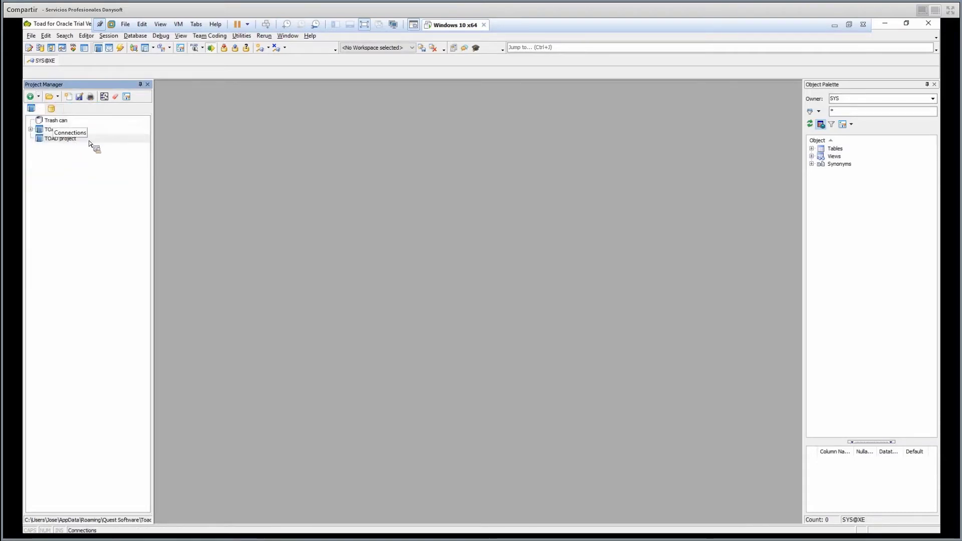
click(86, 141)
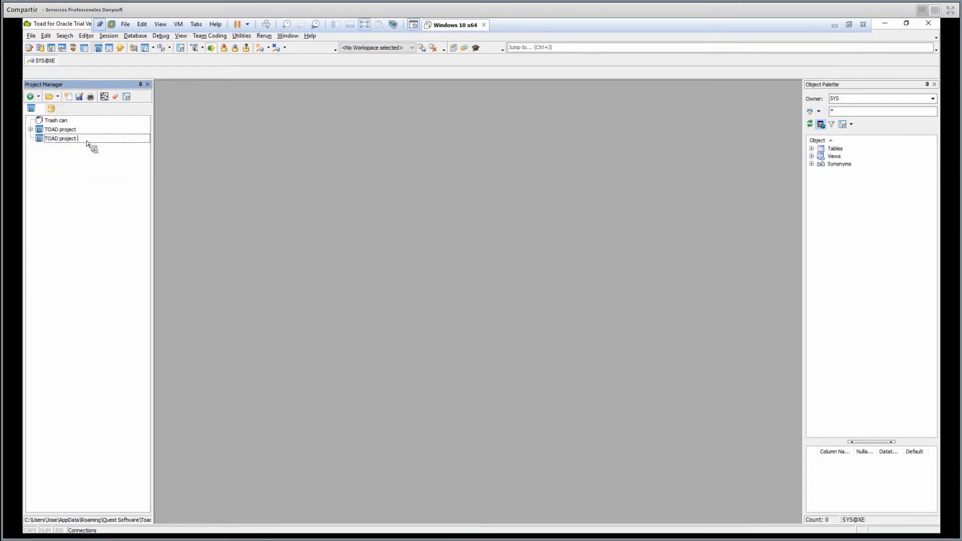
text(Ejemplo)
key(Return)
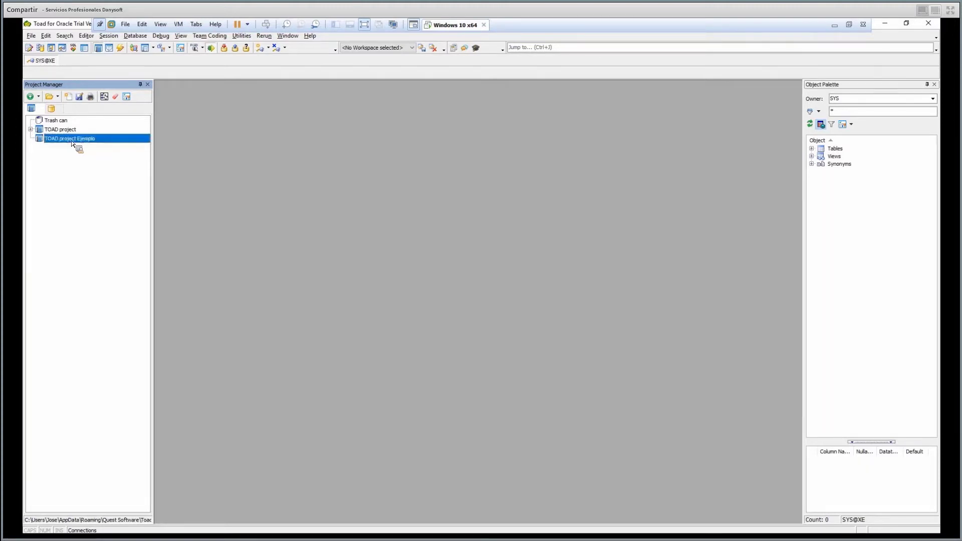
drag(64, 147, 56, 143)
Browse the new project's Add submenu options, then close the menus without adding anything.
right_click(55, 143)
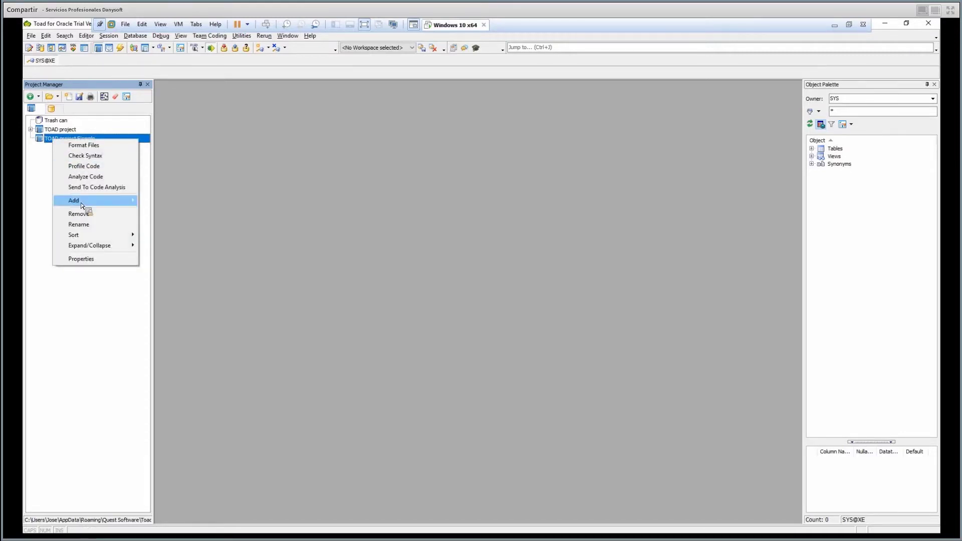
mouse_move(83, 205)
key(Right)
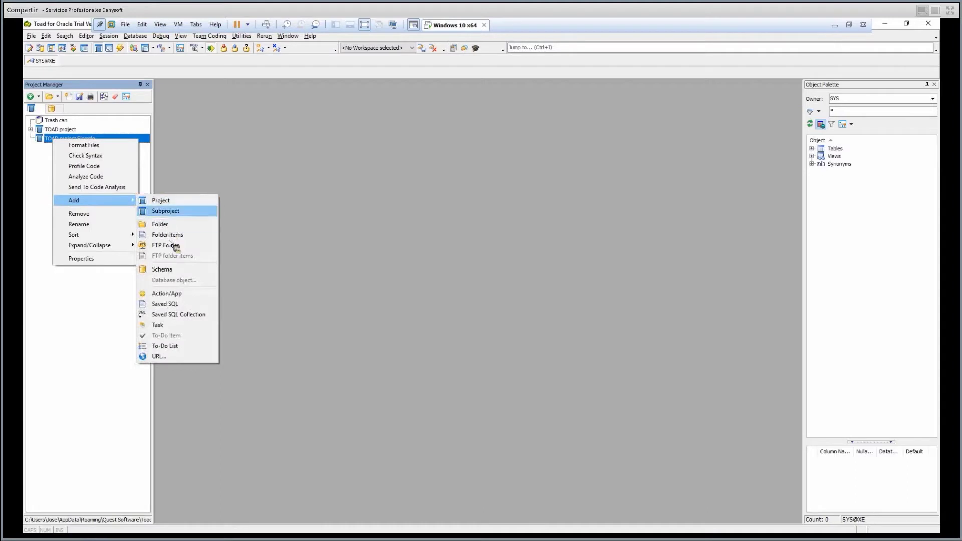
key(Down)
key(Down)
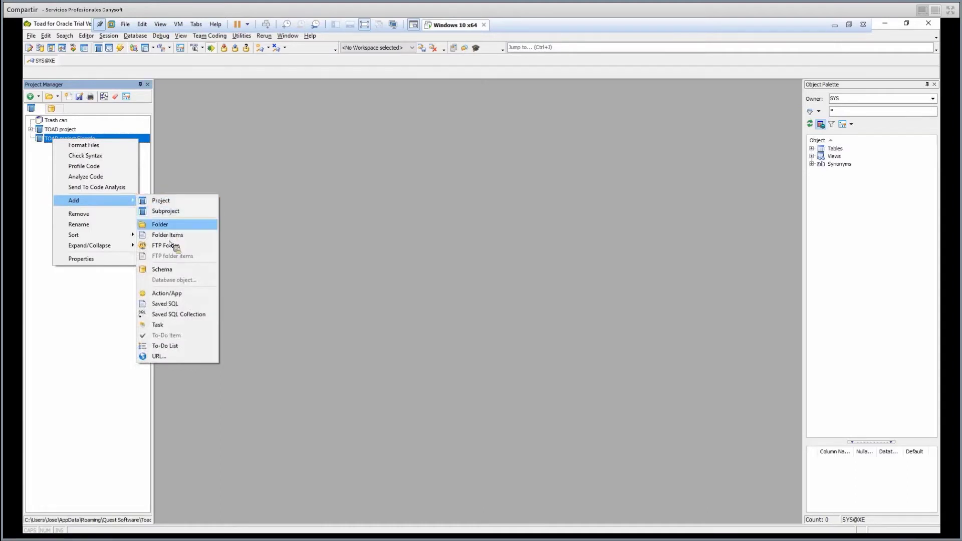
key(Down)
key(Down)
key(Down)
key(Down)
key(Down)
key(Down)
key(Up)
key(Up)
key(Up)
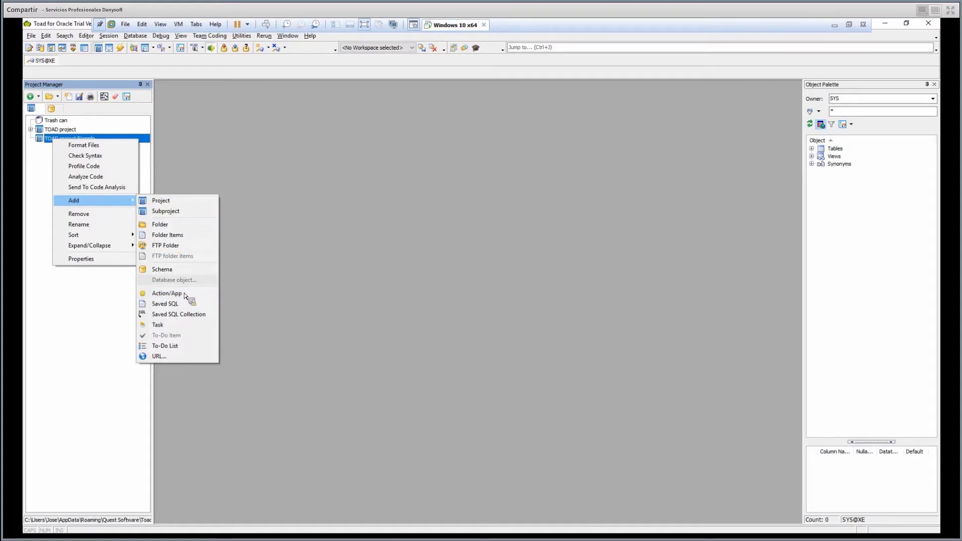
key(Up)
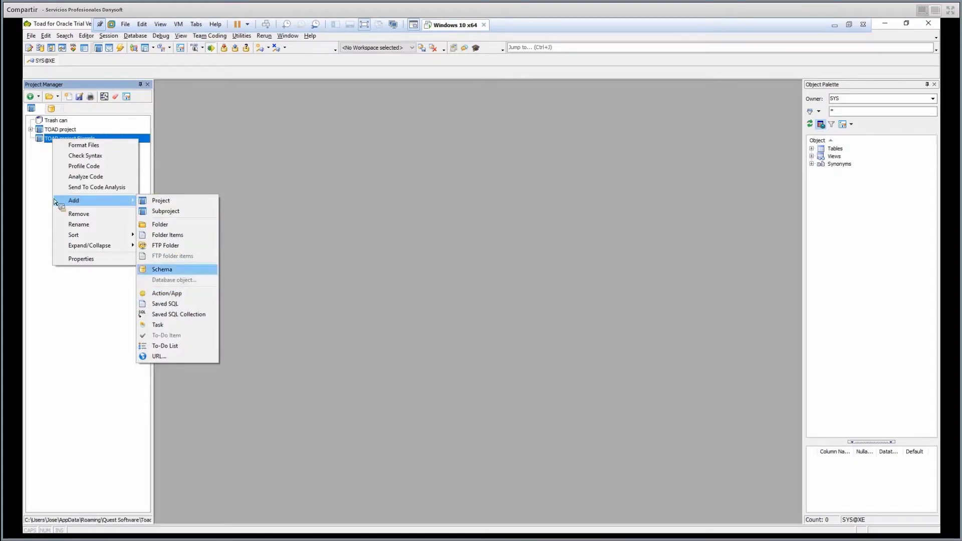
key(Escape)
key(Right)
key(Escape)
key(Escape)
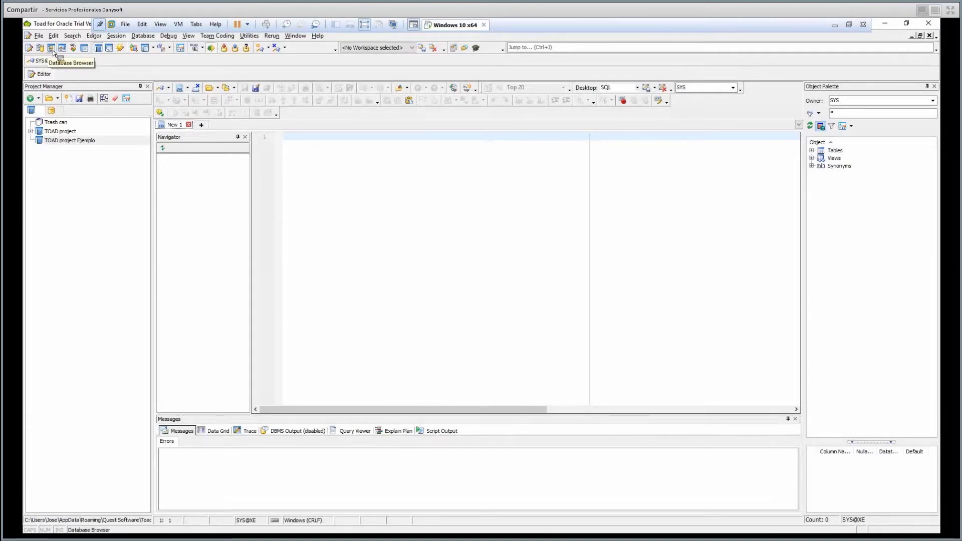
Open the Database Browser and switch its Overview to Grids and back to Graphs.
drag(53, 52, 394, 453)
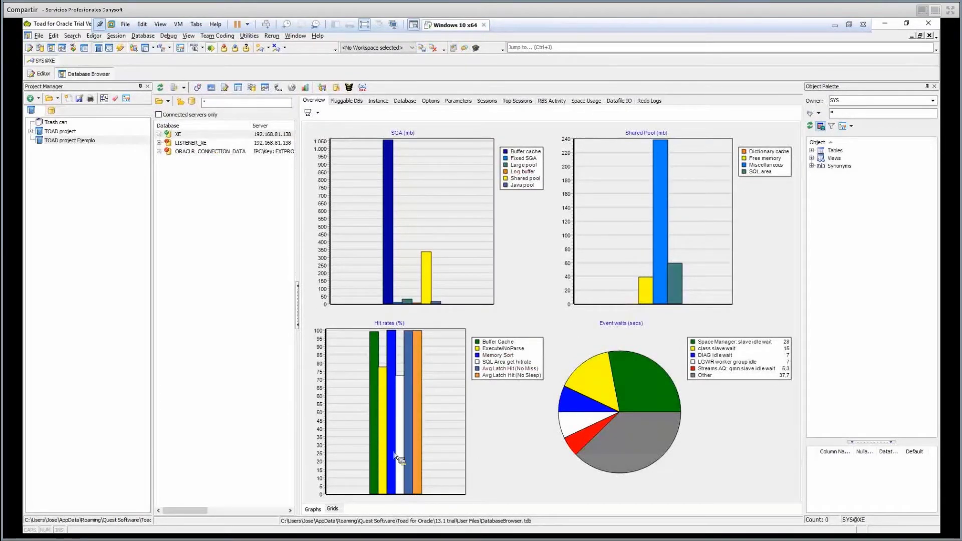
drag(341, 507, 327, 501)
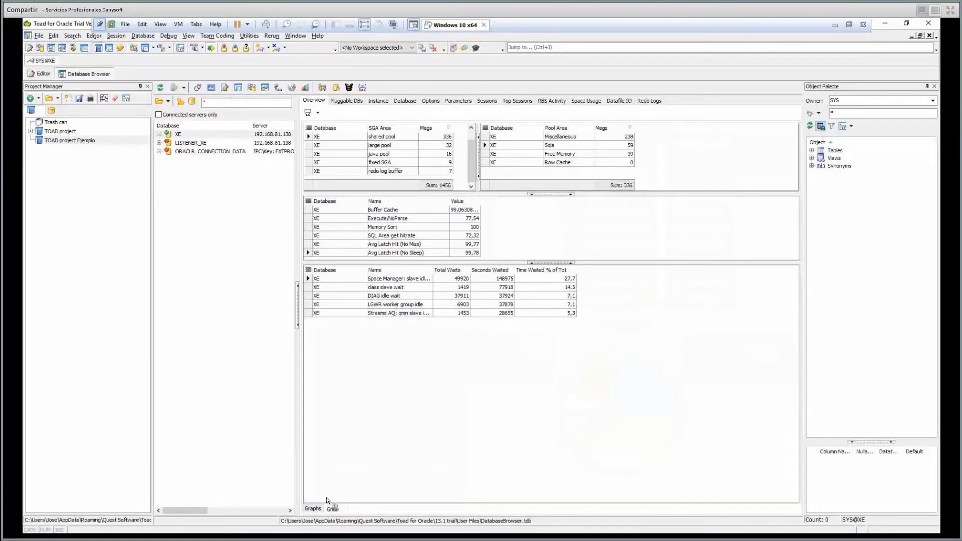
drag(326, 500, 327, 501)
Review XE's pluggable databases, Instance, Database and Options tabs, then list its tablespaces.
click(346, 100)
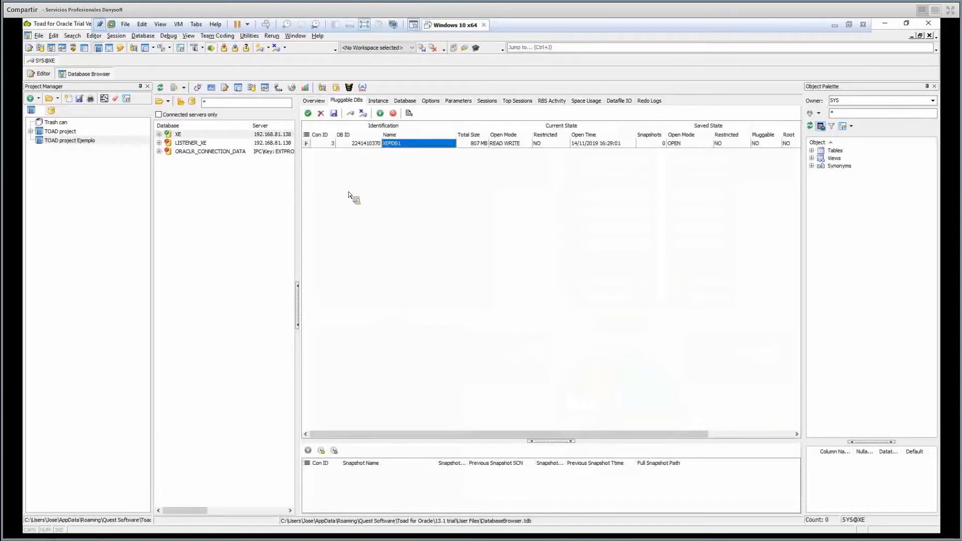
double_click(178, 134)
click(378, 100)
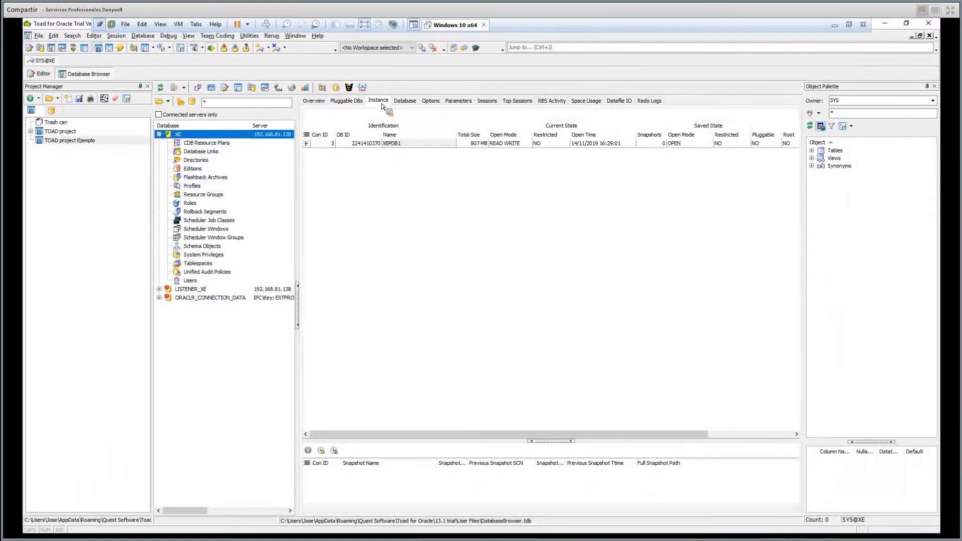
click(405, 101)
click(431, 101)
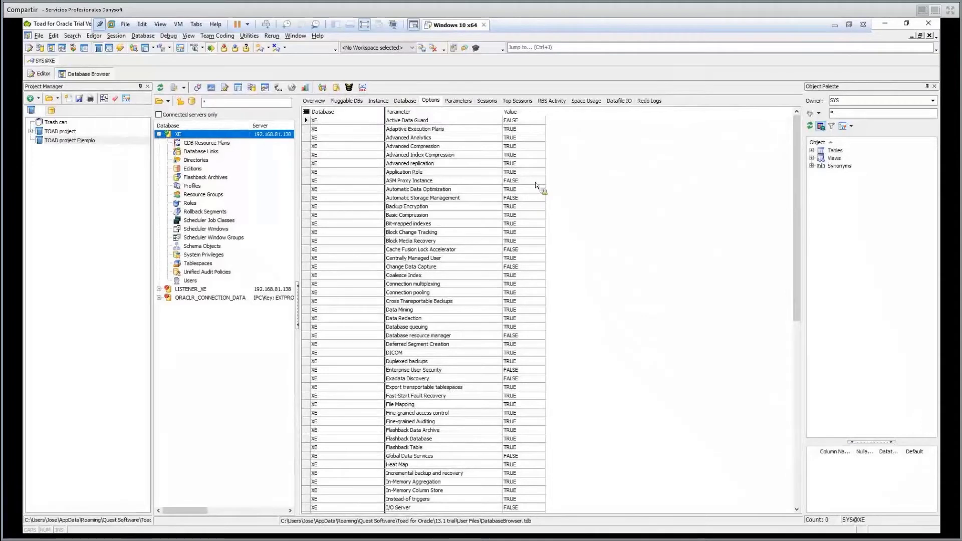
drag(537, 186, 213, 270)
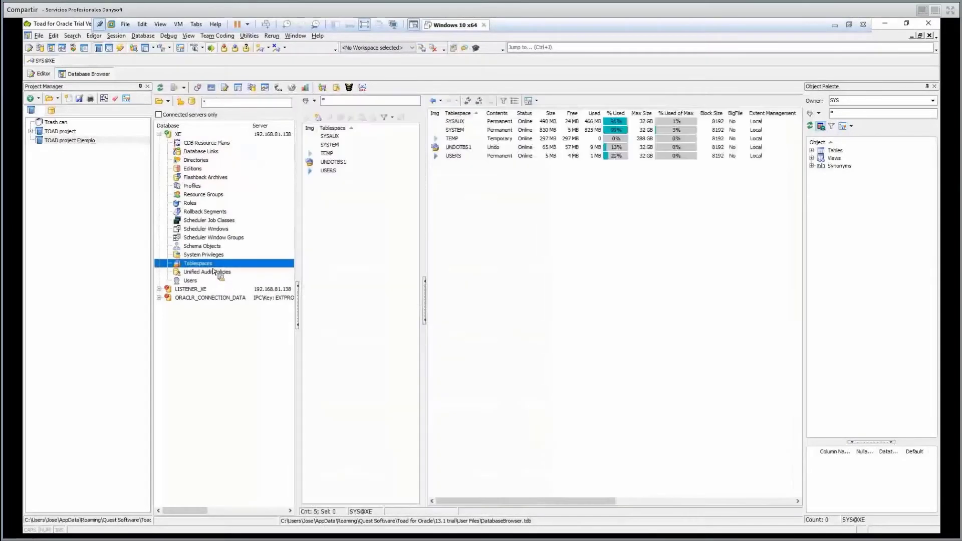
List the XE database roles in the Database Browser tree.
drag(213, 269, 198, 202)
drag(199, 202, 224, 195)
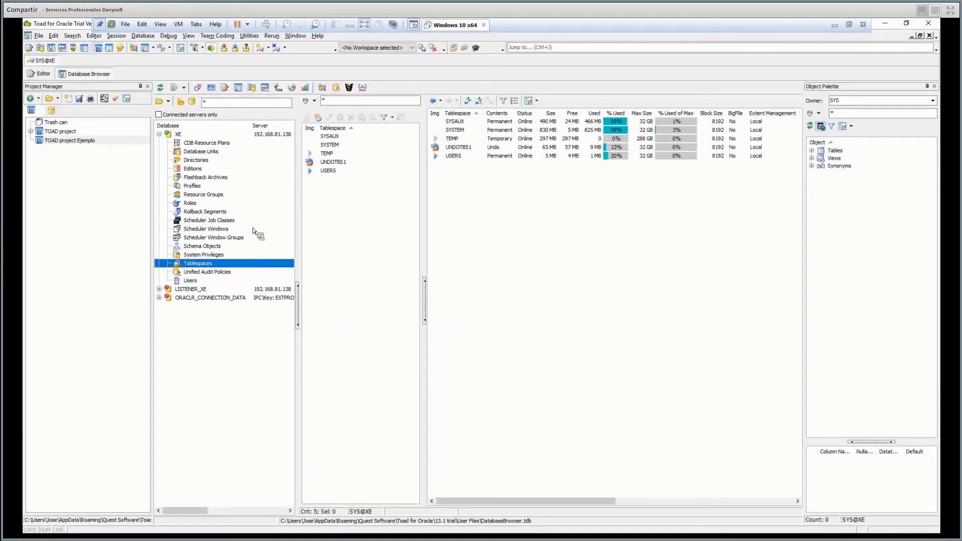
click(256, 202)
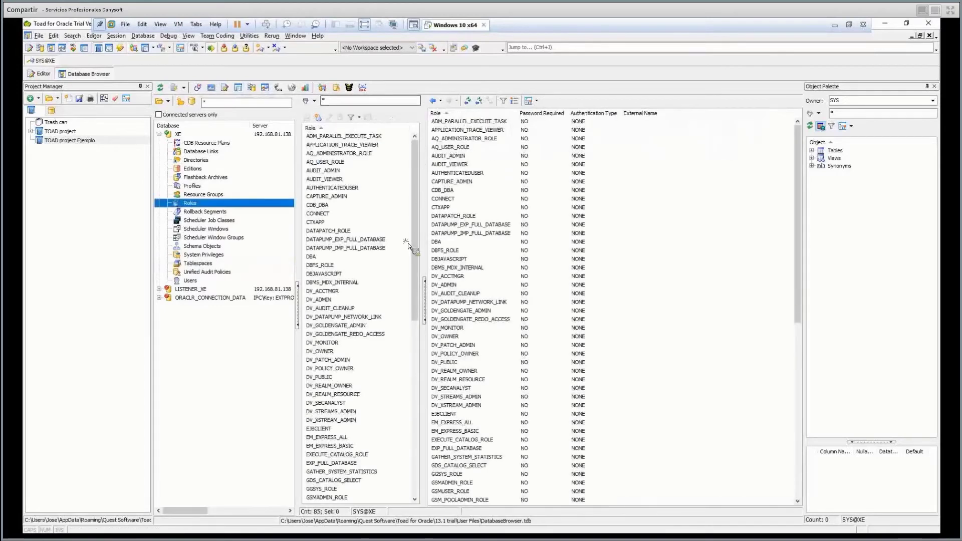
scroll(413, 150, down, 8)
scroll(326, 176, up, 8)
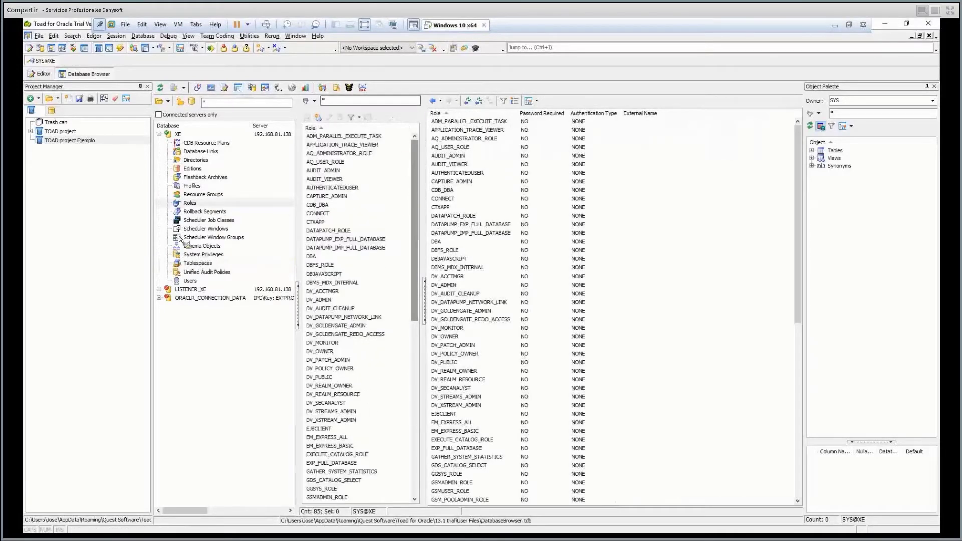
Show the XE profiles, check the filter dropdown, then list the database users.
click(264, 185)
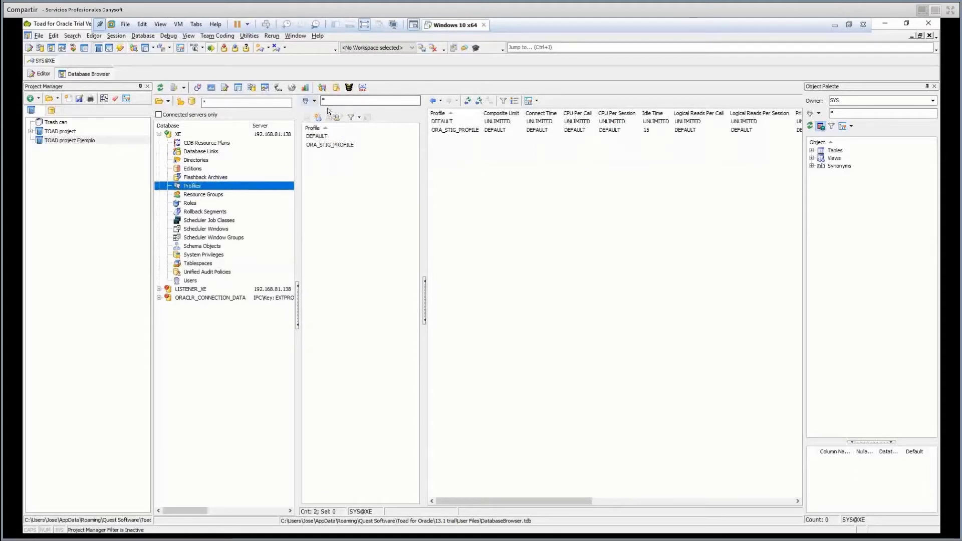
click(314, 101)
key(Escape)
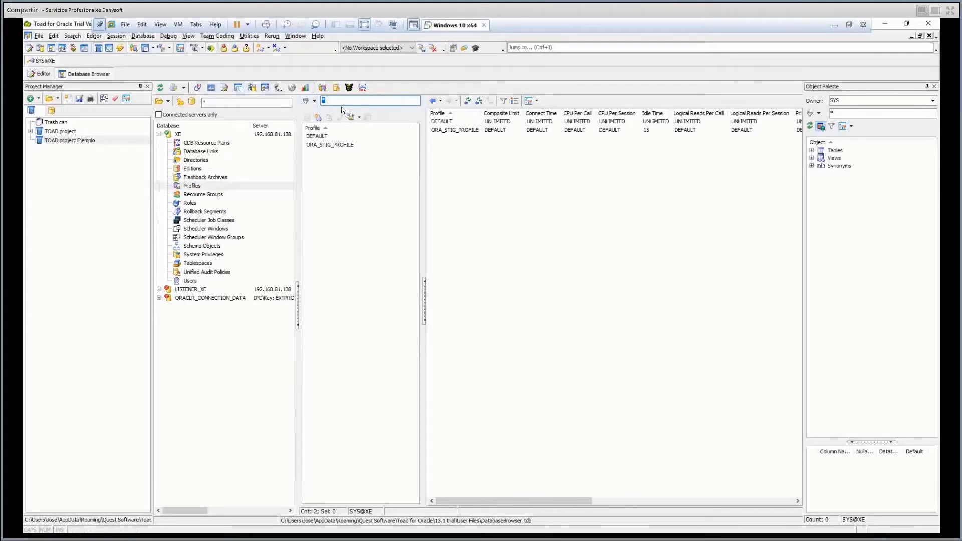
key(u)
key(s)
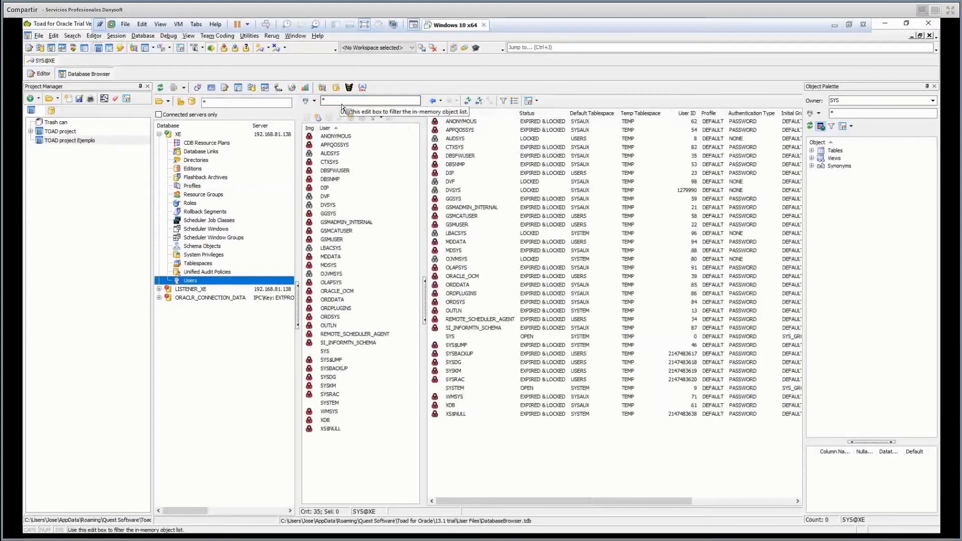
Filter the user list to ANONYMOUS and review its role grants, system privileges and object grants.
text(anon)
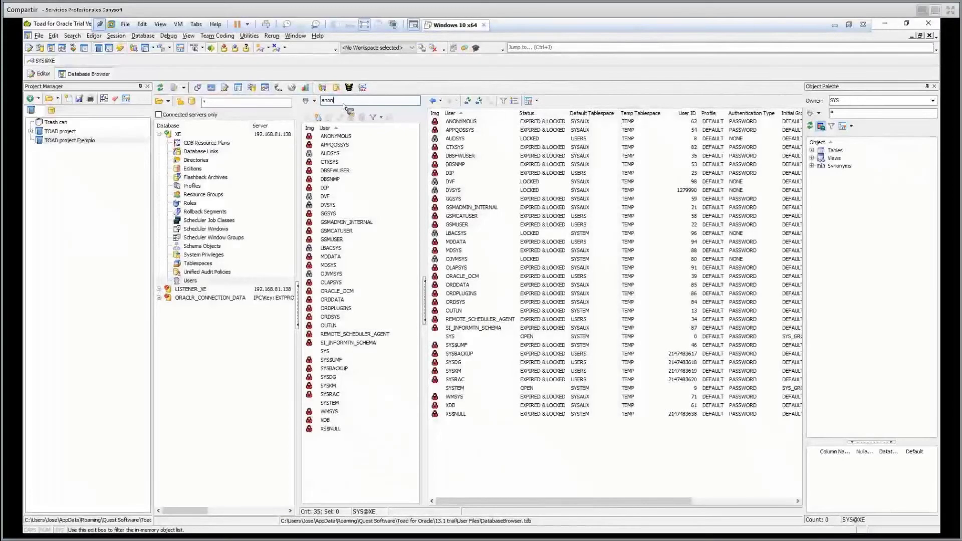
text(ymous)
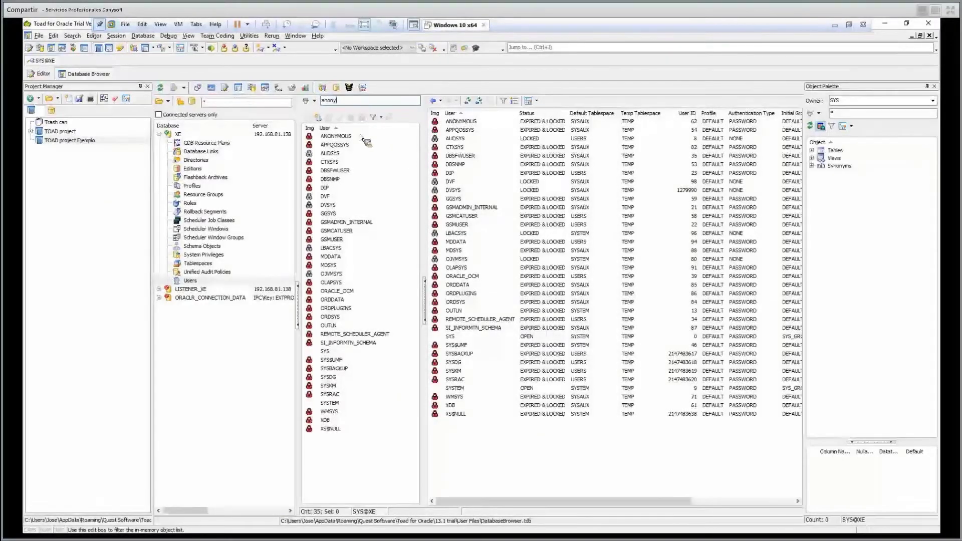
key(Return)
click(463, 123)
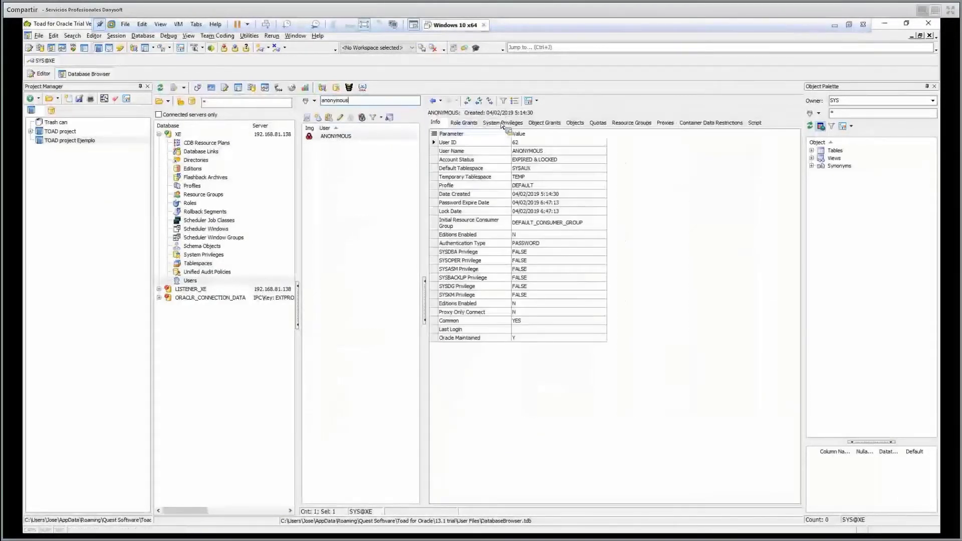
click(544, 123)
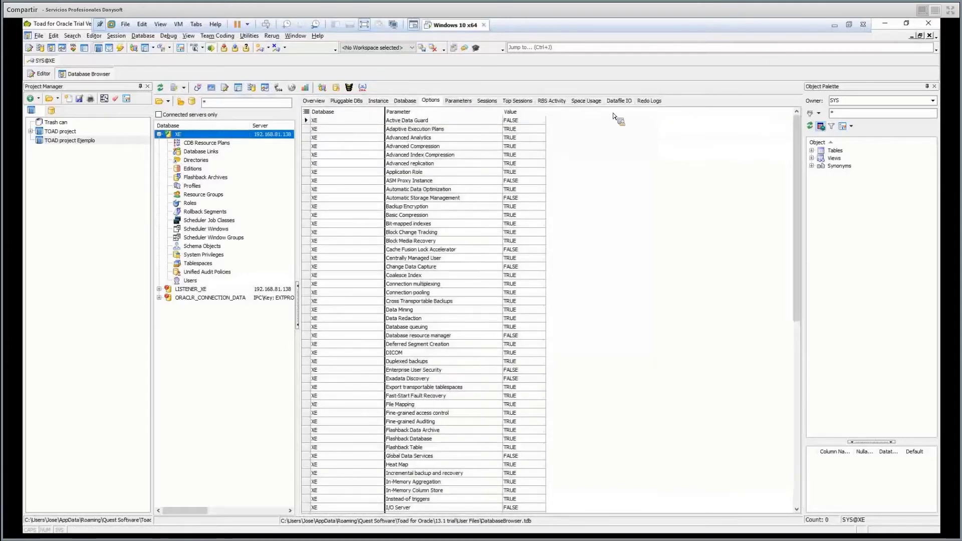
Display XE's per-tablespace space usage, e.g. SYSTEM at 830 MB with 825 MB used.
click(620, 102)
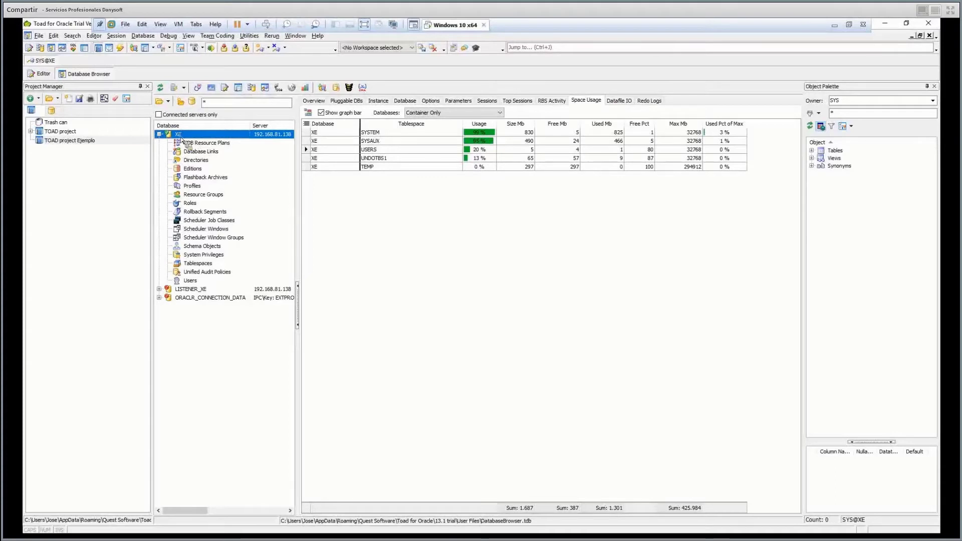
drag(181, 139, 218, 144)
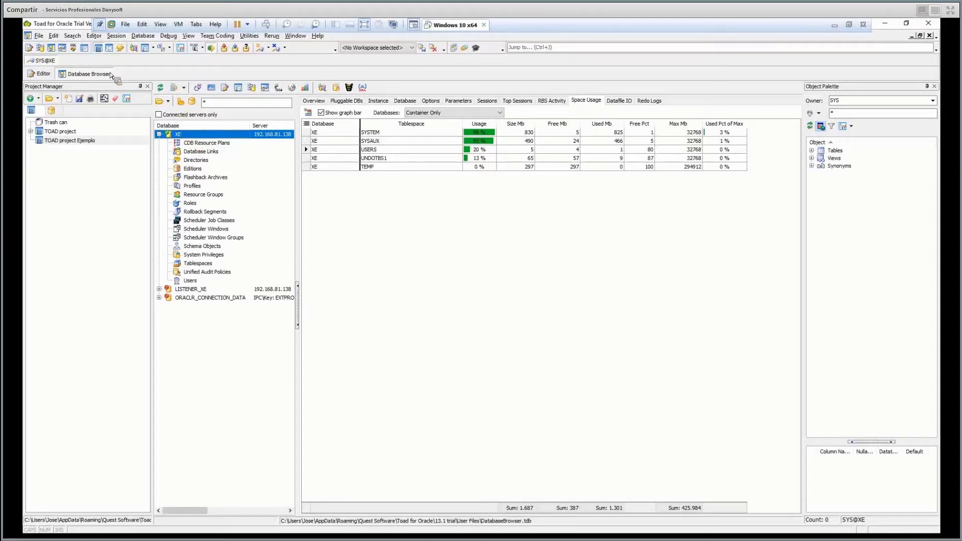
click(38, 75)
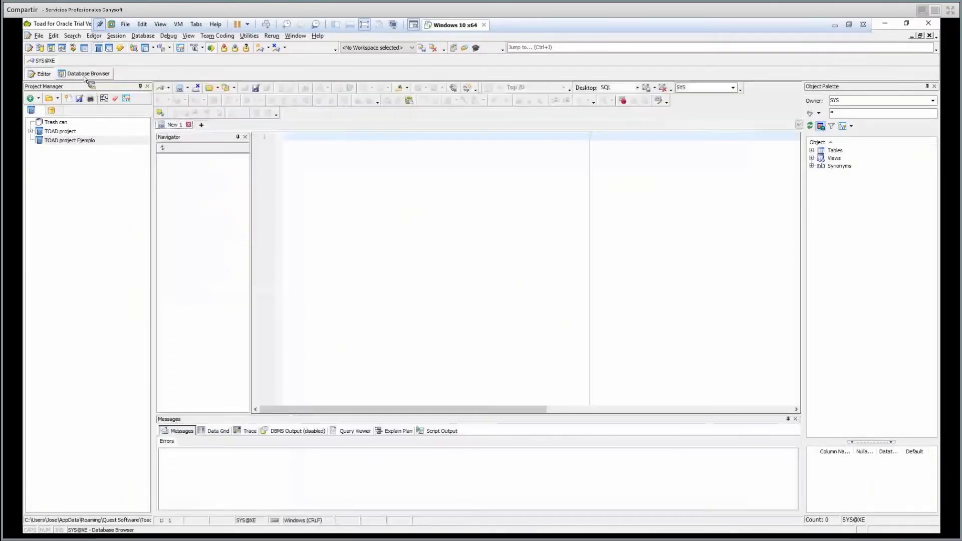
click(85, 75)
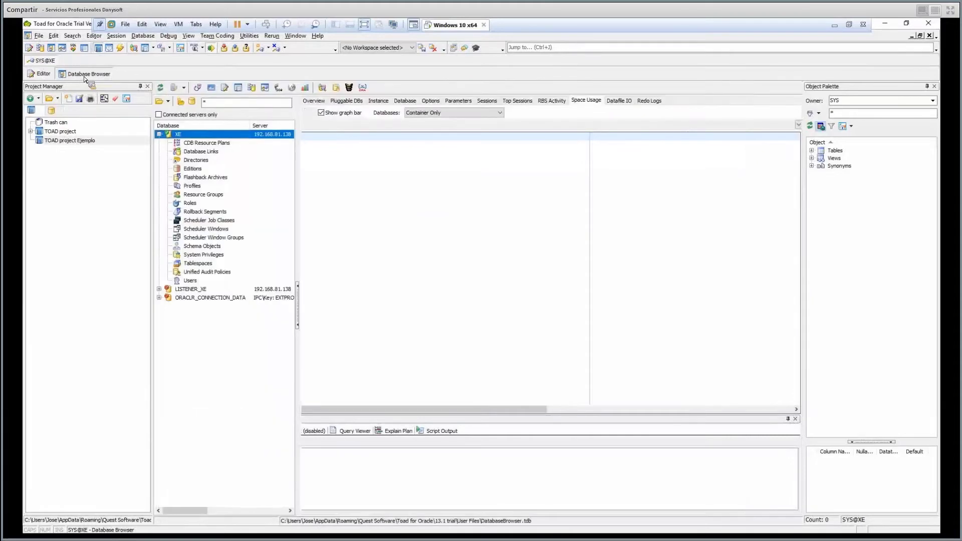
click(184, 88)
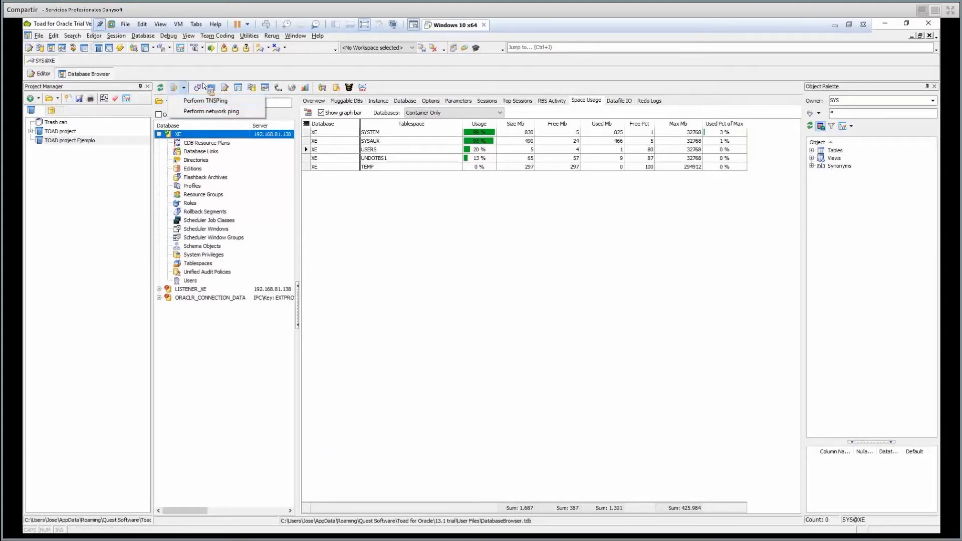
click(200, 89)
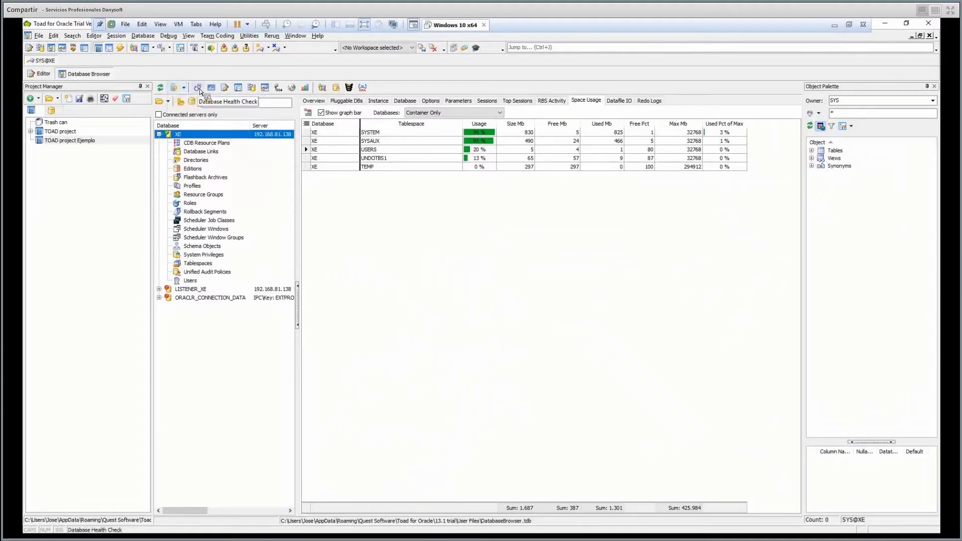
Launch a Database Health Check for XE and scroll through its list of checks.
click(198, 88)
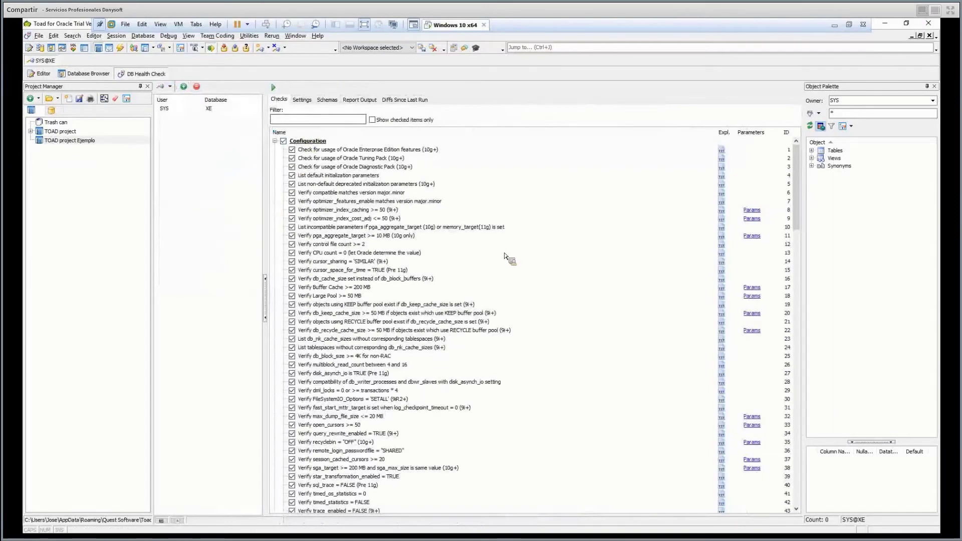
scroll(500, 253, down, 6)
scroll(495, 254, down, 19)
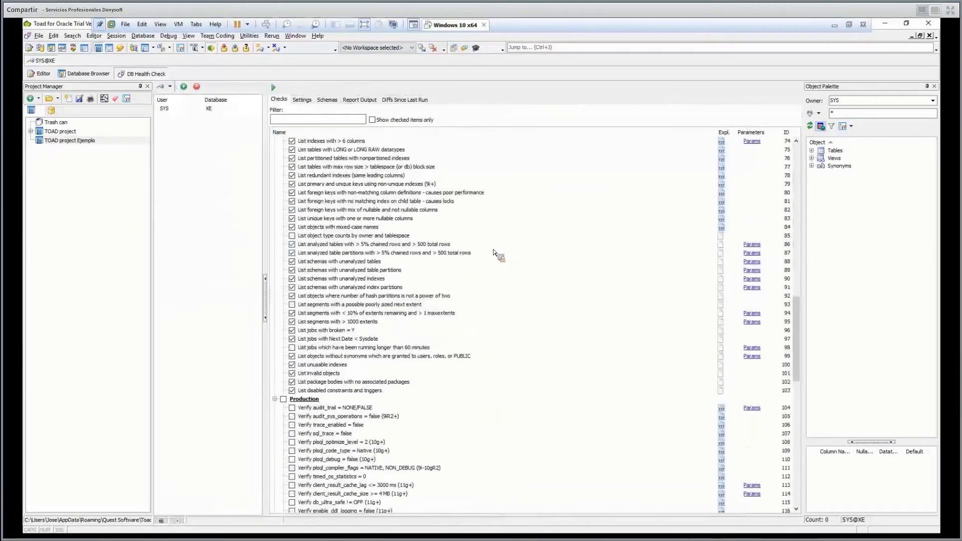
scroll(490, 249, down, 20)
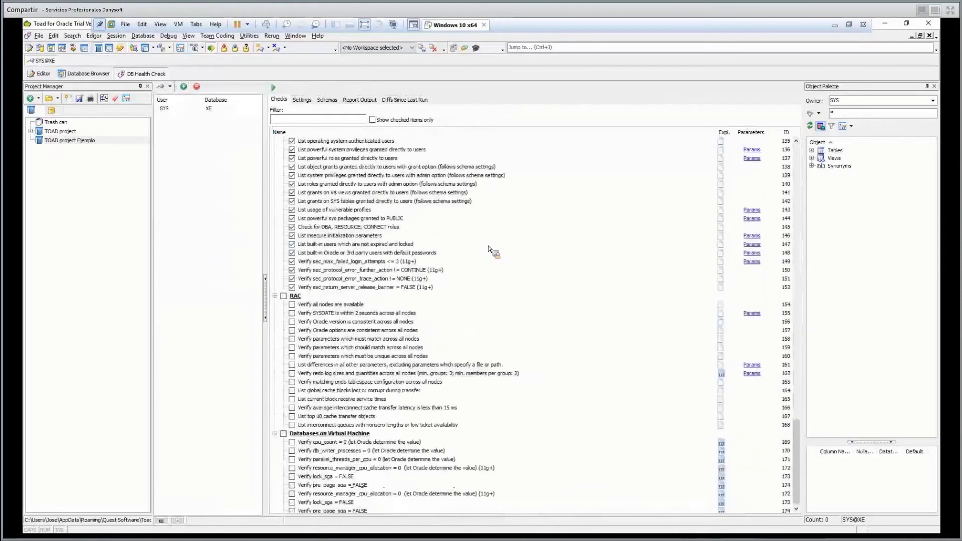
scroll(490, 249, up, 16)
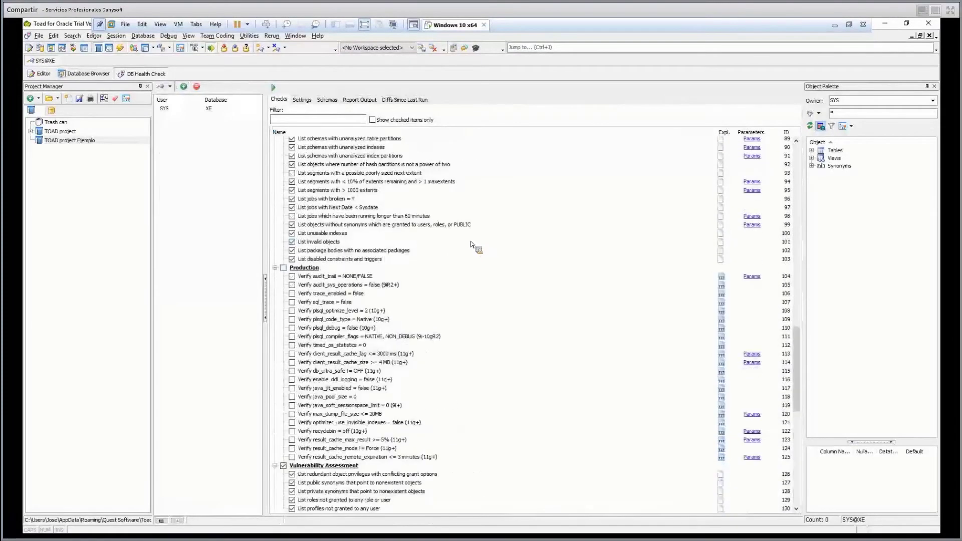
scroll(477, 228, up, 3)
scroll(790, 182, up, 20)
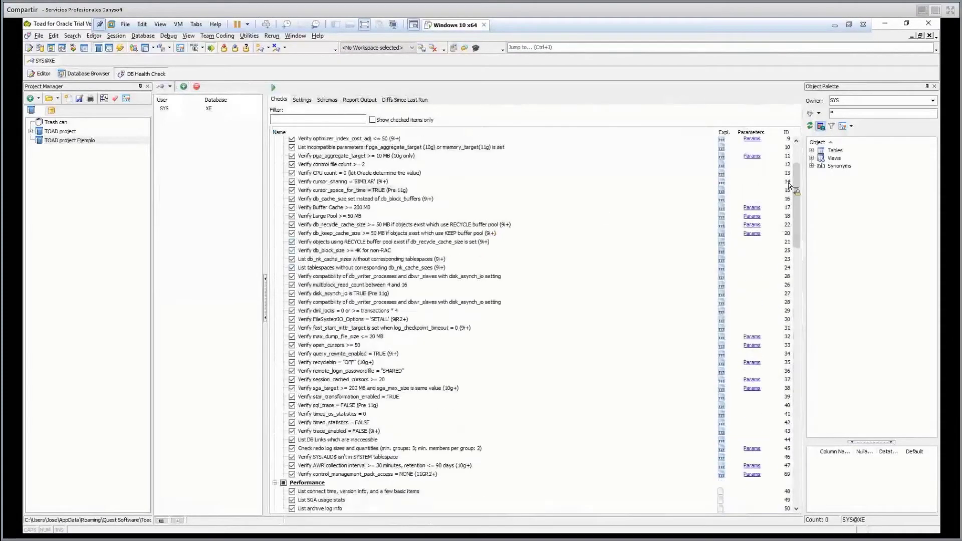
scroll(515, 140, up, 3)
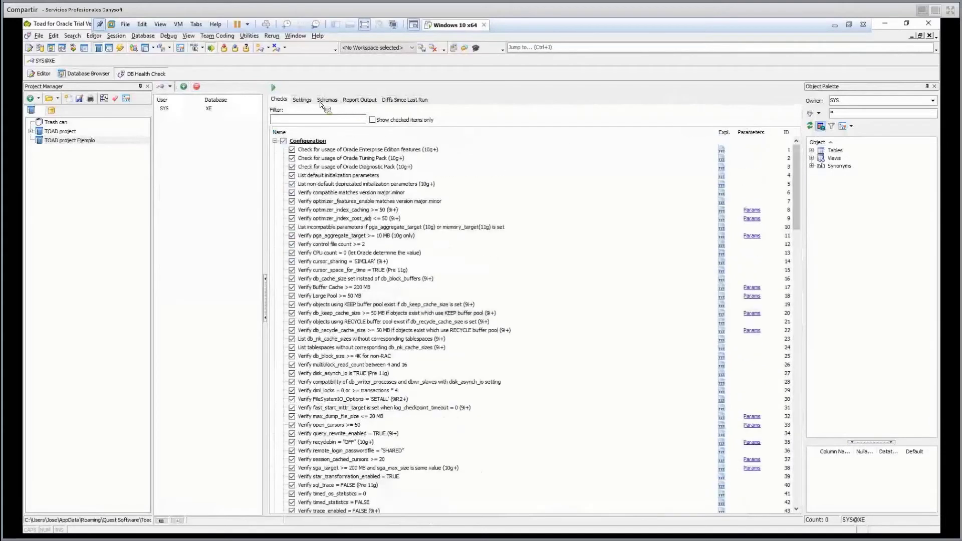
Review the health check settings and set schema scope to all schemas except SYS, SYSTEM.
click(304, 100)
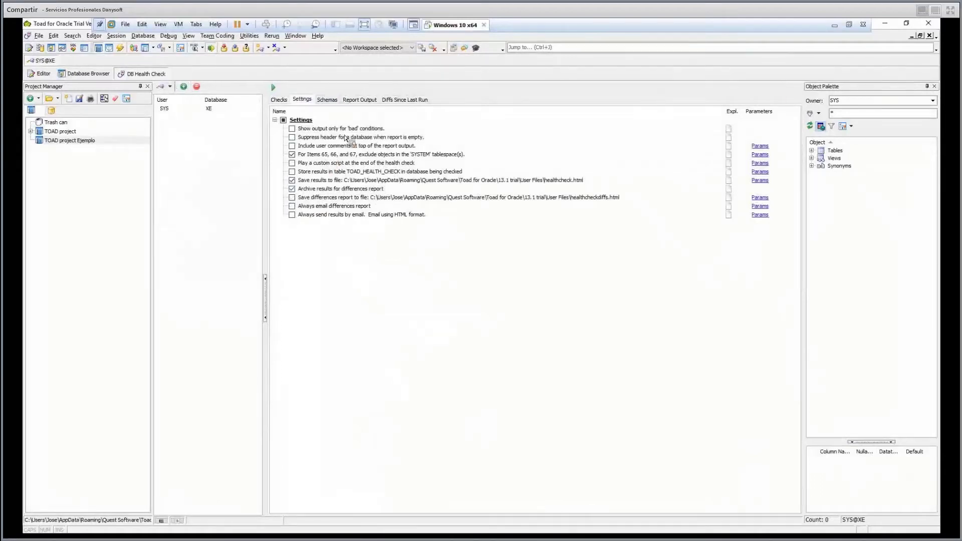
click(326, 101)
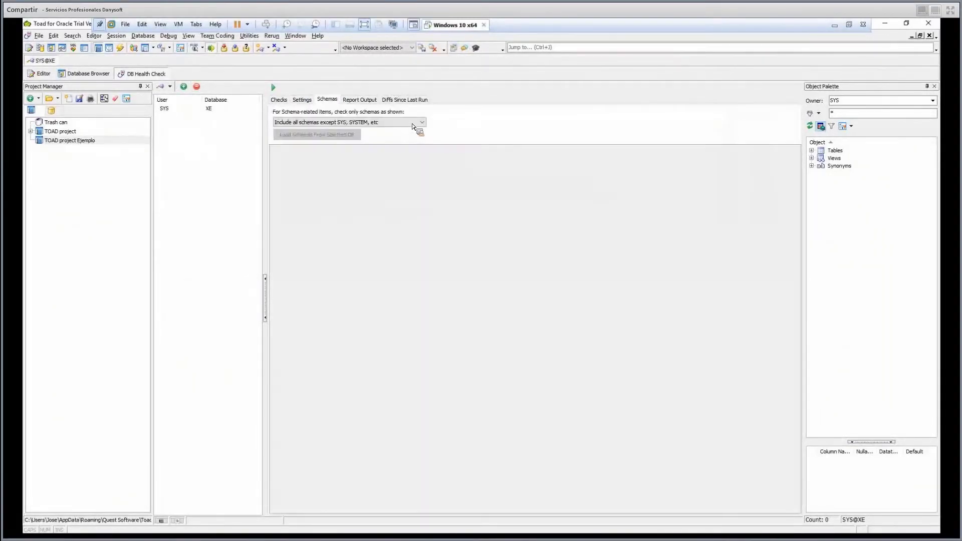
click(281, 122)
click(356, 130)
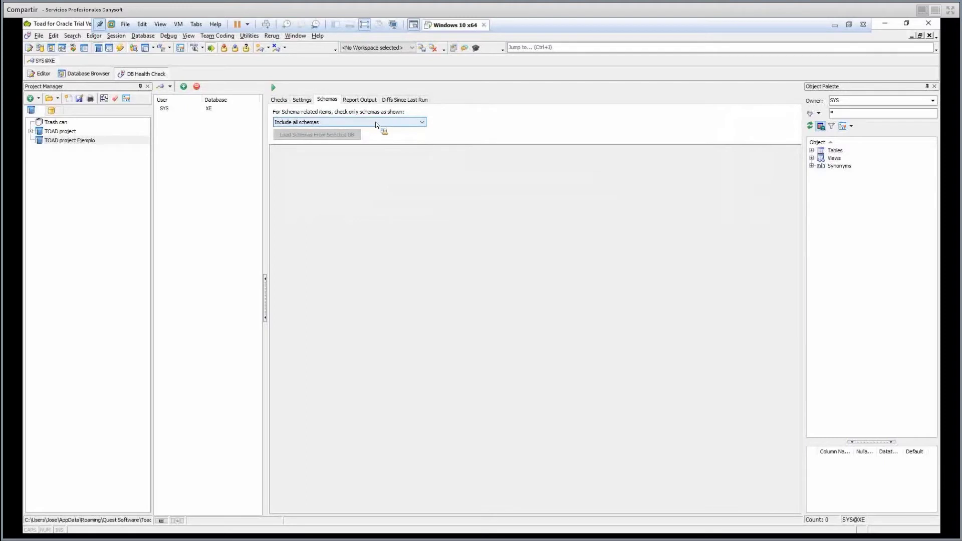
click(377, 124)
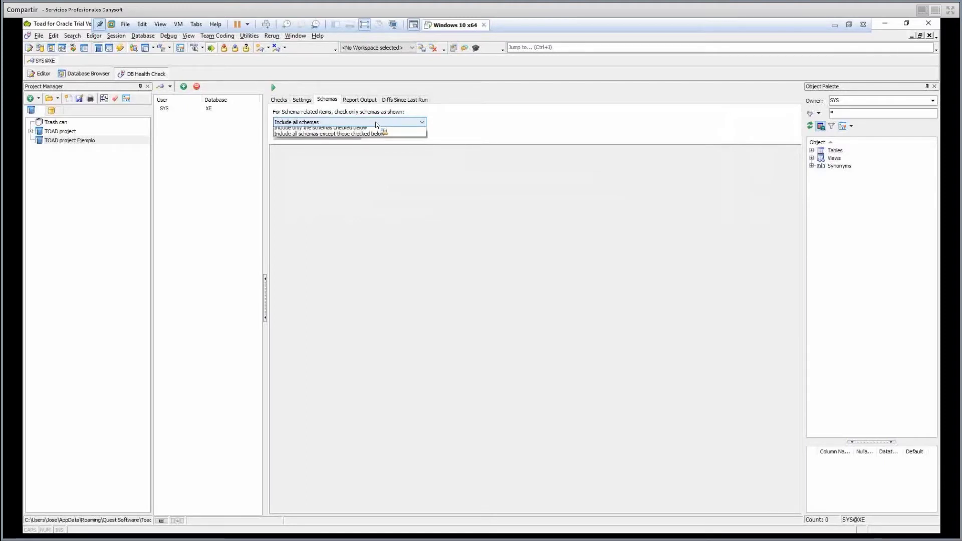
click(375, 138)
right_click(148, 75)
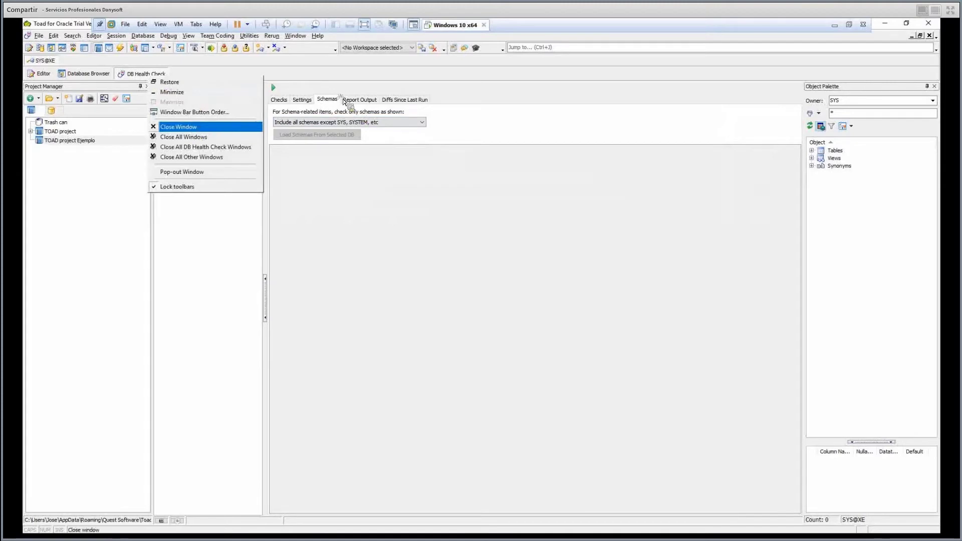
Replace the health check with a refreshed Database Monitor charting Logical I/O, Sessions, SGA and Physical I/O.
click(190, 128)
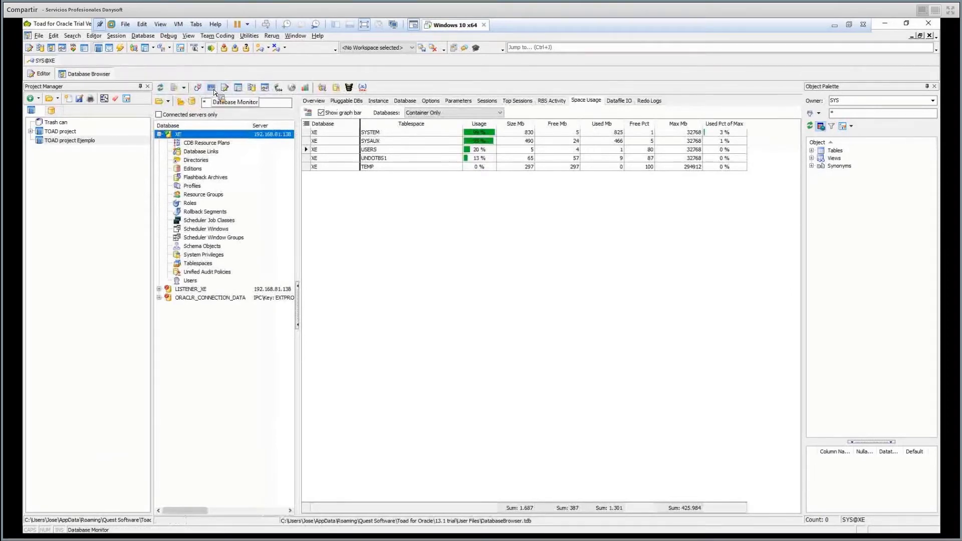
click(215, 91)
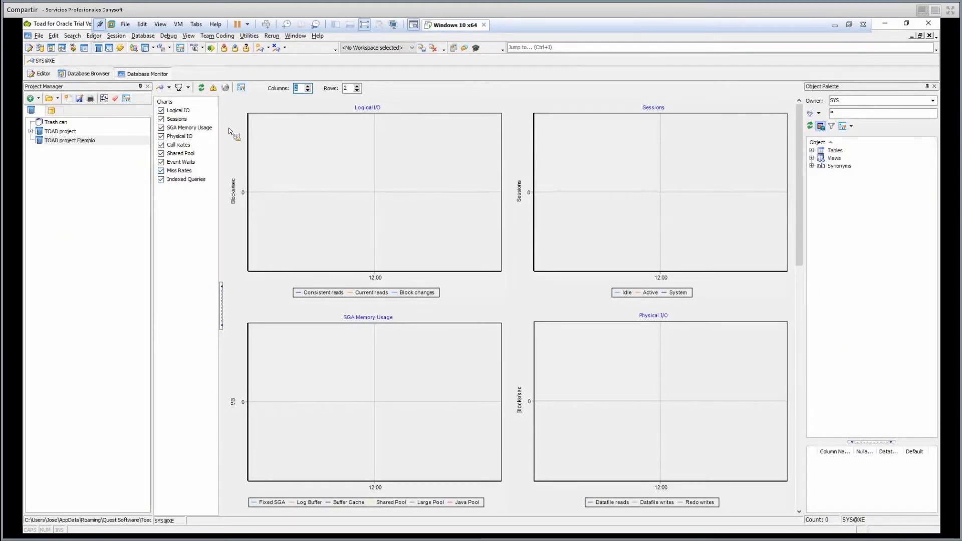
click(202, 88)
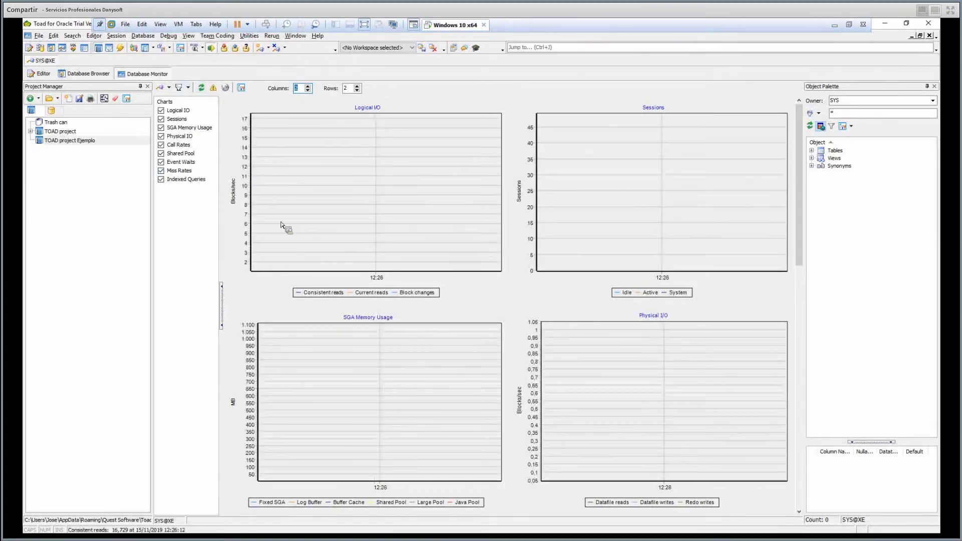
right_click(148, 75)
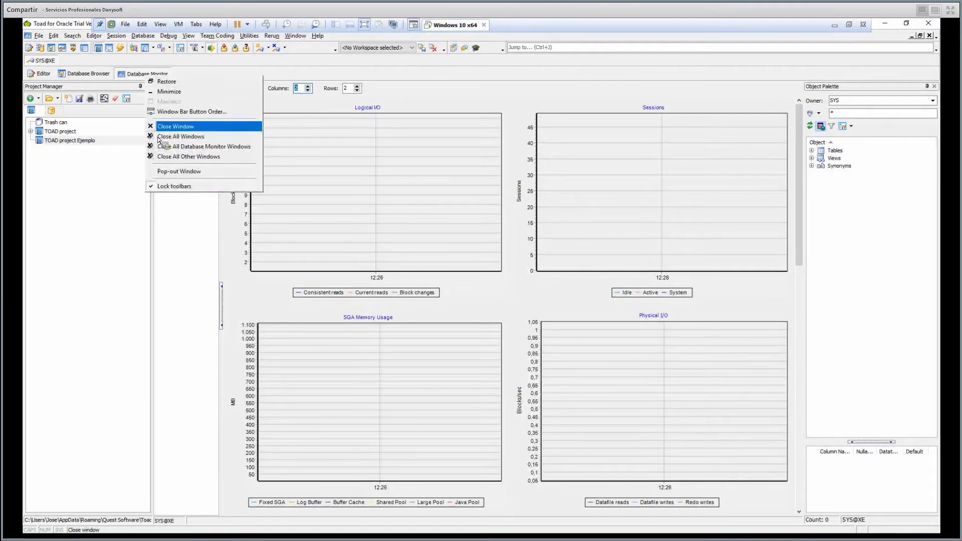
Close the Database Monitor window from its tab's context menu.
click(175, 126)
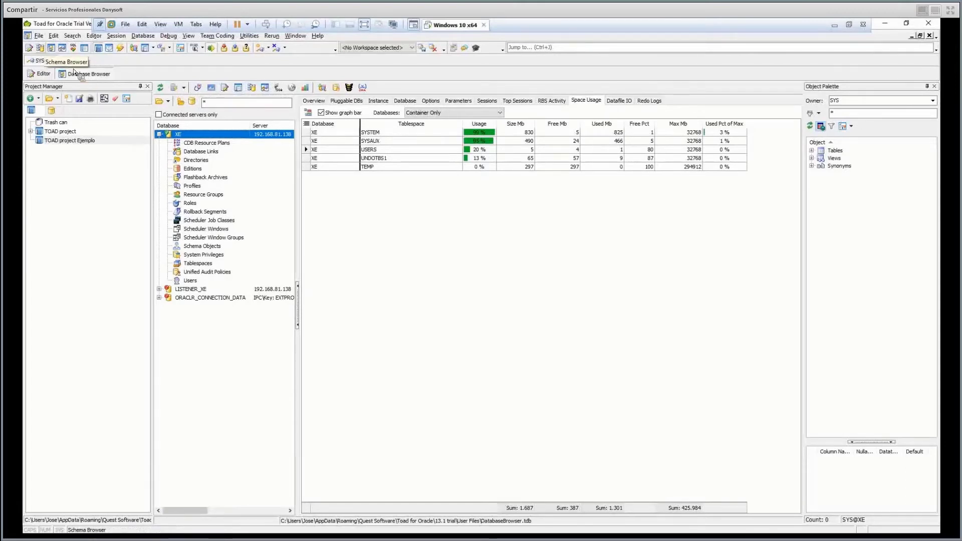
In the Schema Browser, inspect SYS table ACLMVREFSTAT$, then return to the table-less ANONYMOUS schema.
click(44, 50)
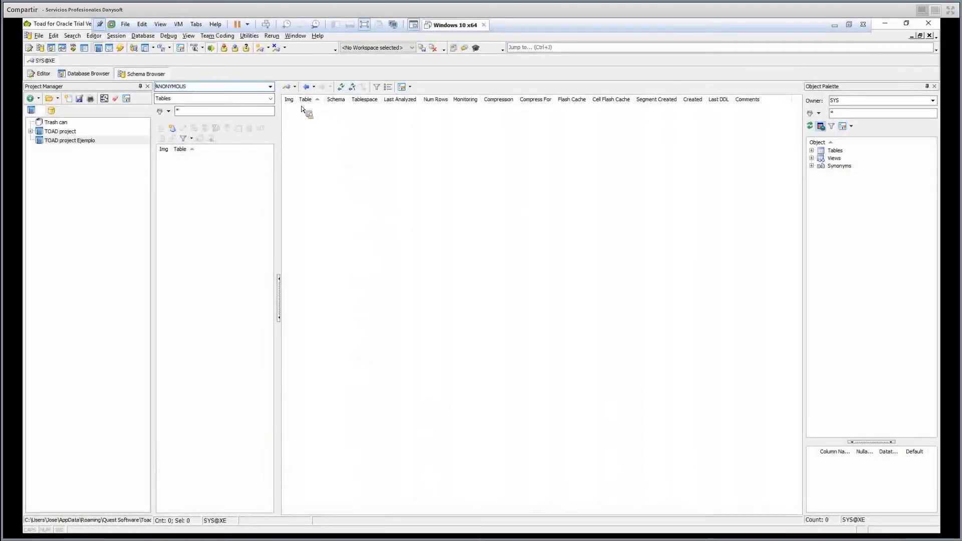
click(270, 86)
click(215, 103)
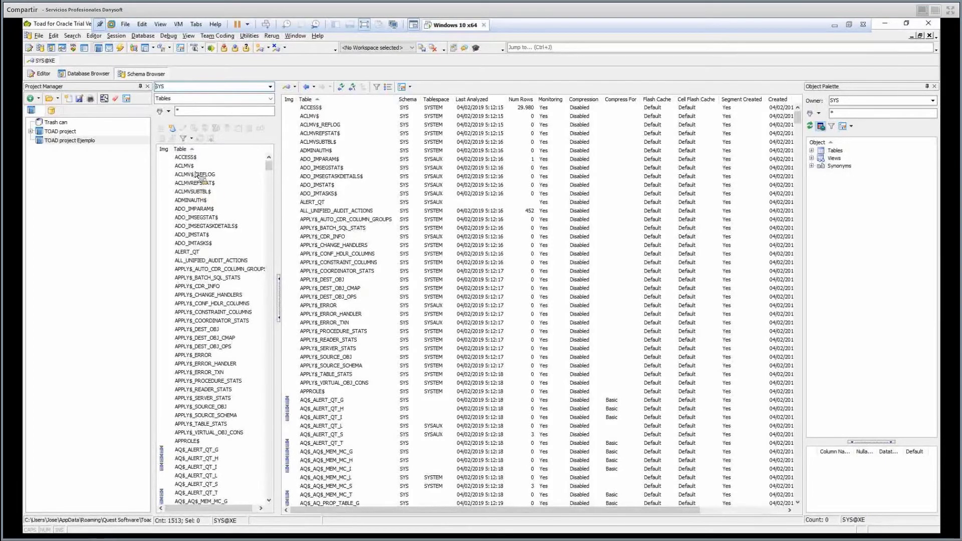
double_click(319, 131)
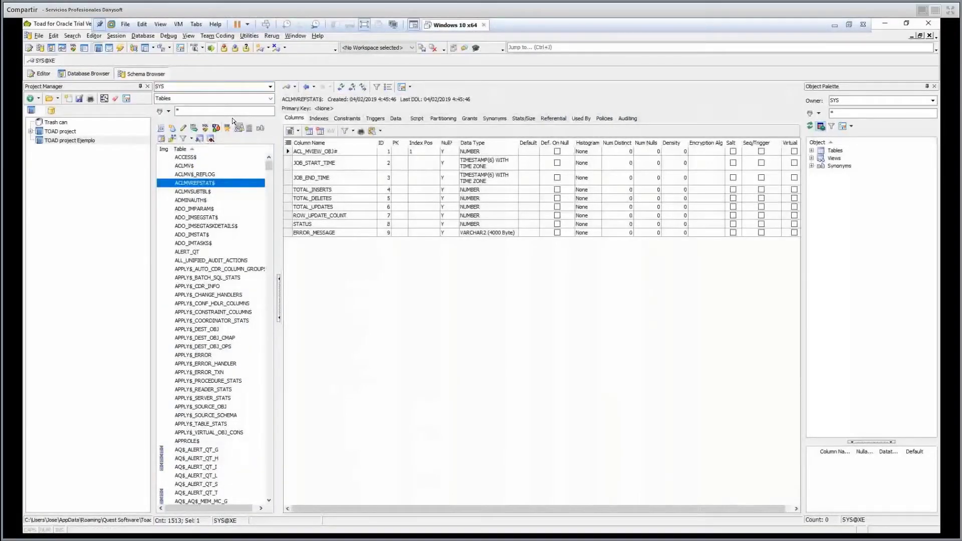
key(a)
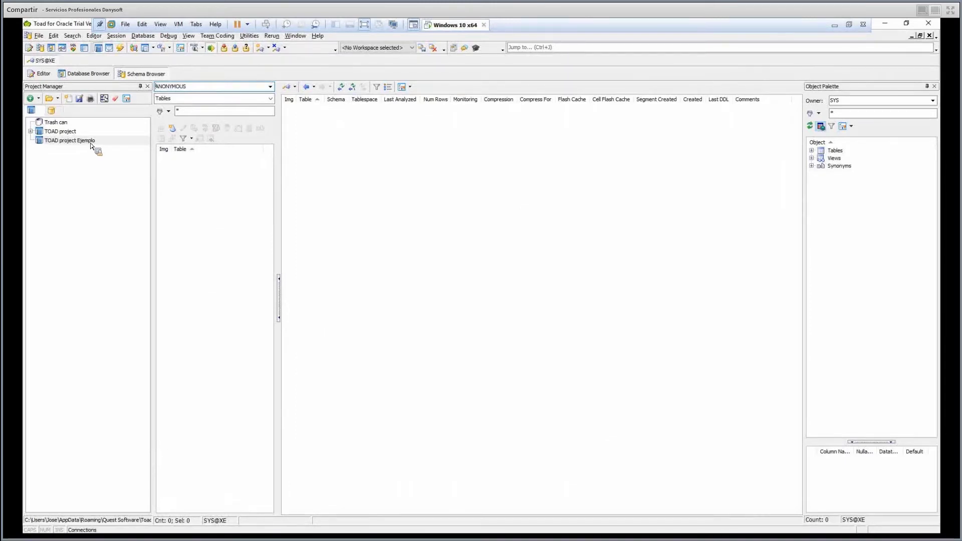
Enter 'Autores' as the table name in the Create Table window for ANONYMOUS.
drag(91, 145, 258, 125)
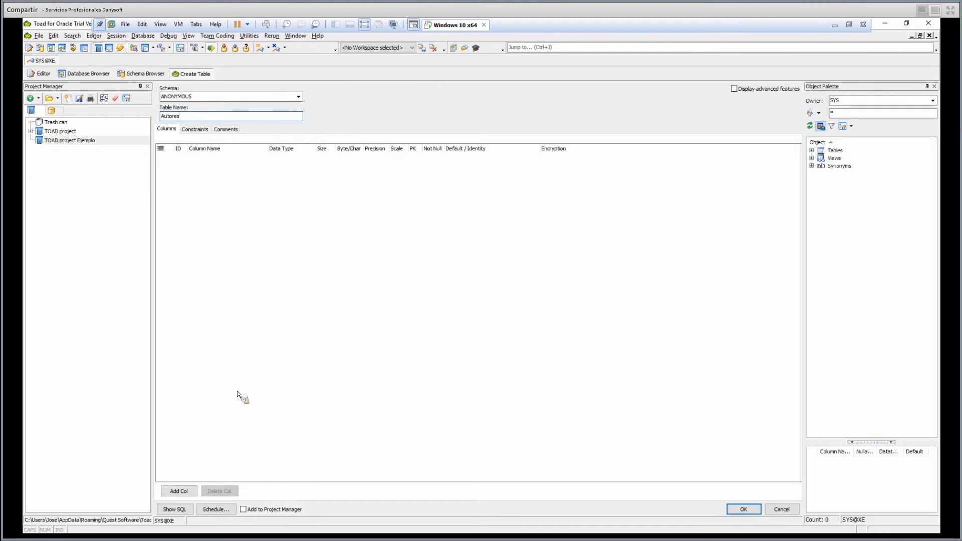
Add the first column, idAutor, with data type INTEGER.
click(237, 408)
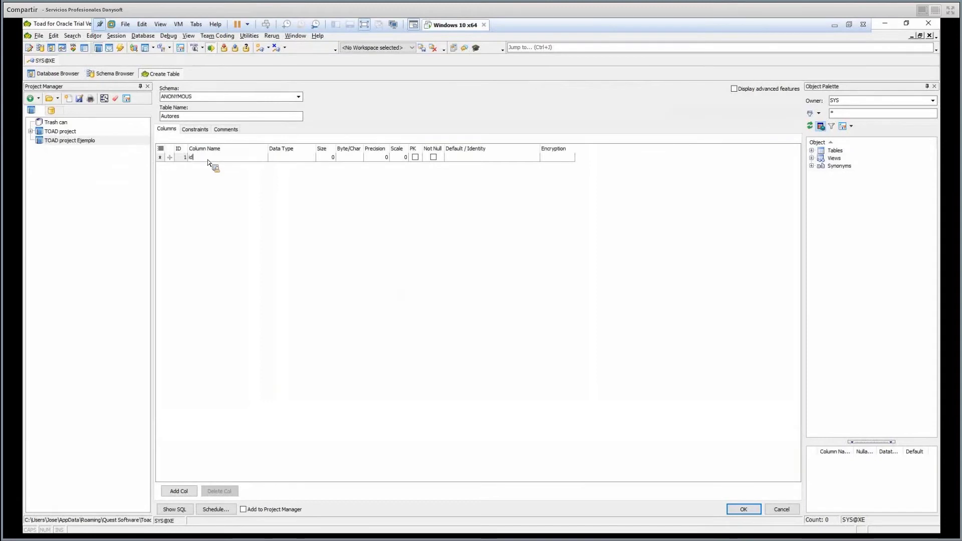
text(Autor)
key(Tab)
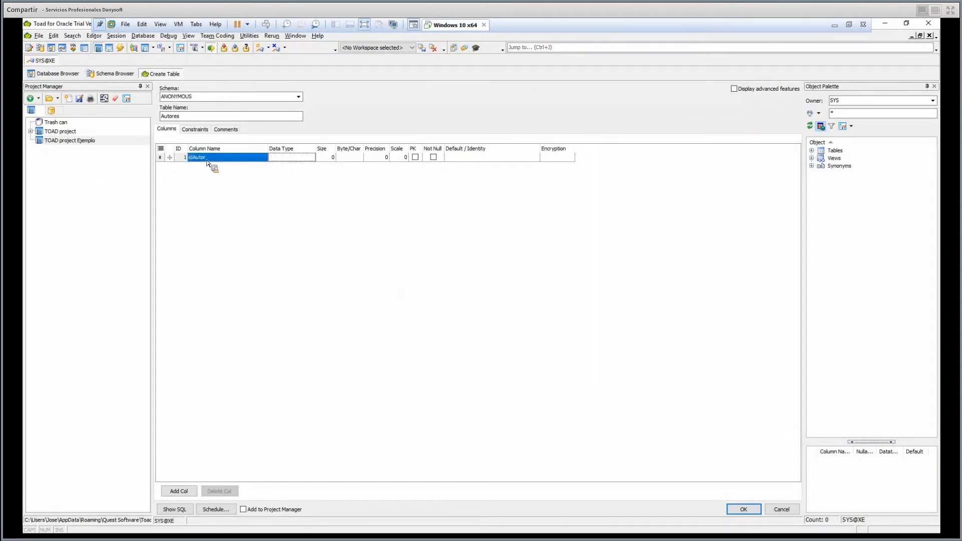
text(INTEGER)
key(Return)
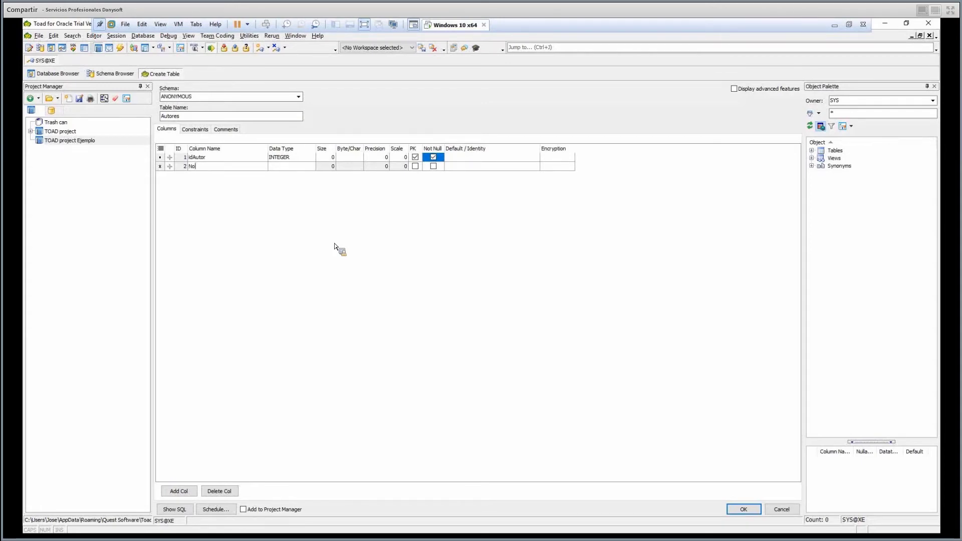
Make Nombre a required NVARCHAR2(100) column, add a third column, and create the table.
key(Tab)
text(V)
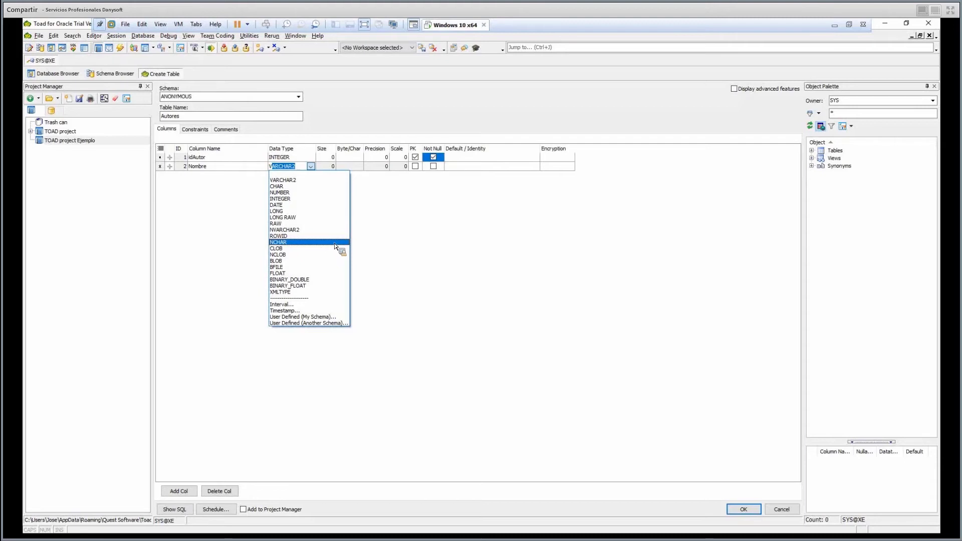
key(Up)
key(Up)
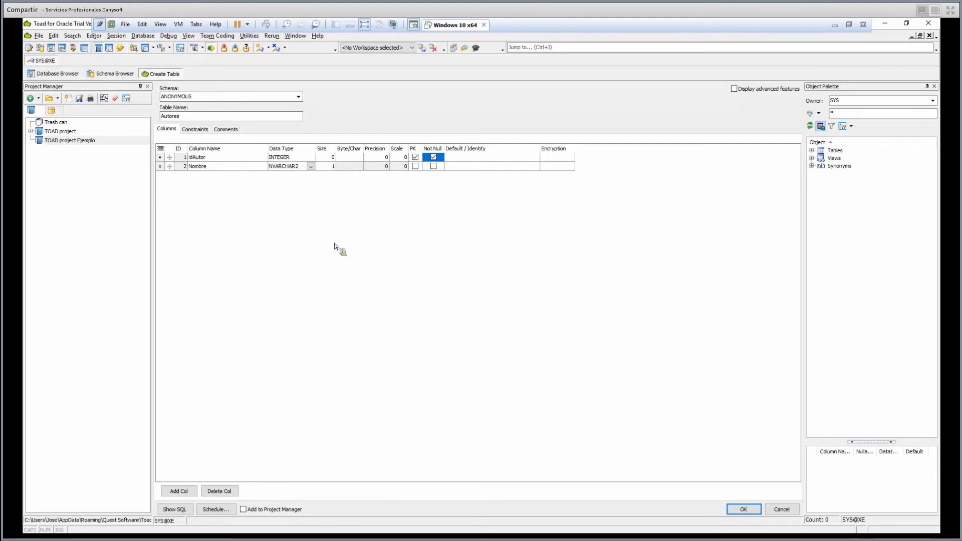
key(Tab)
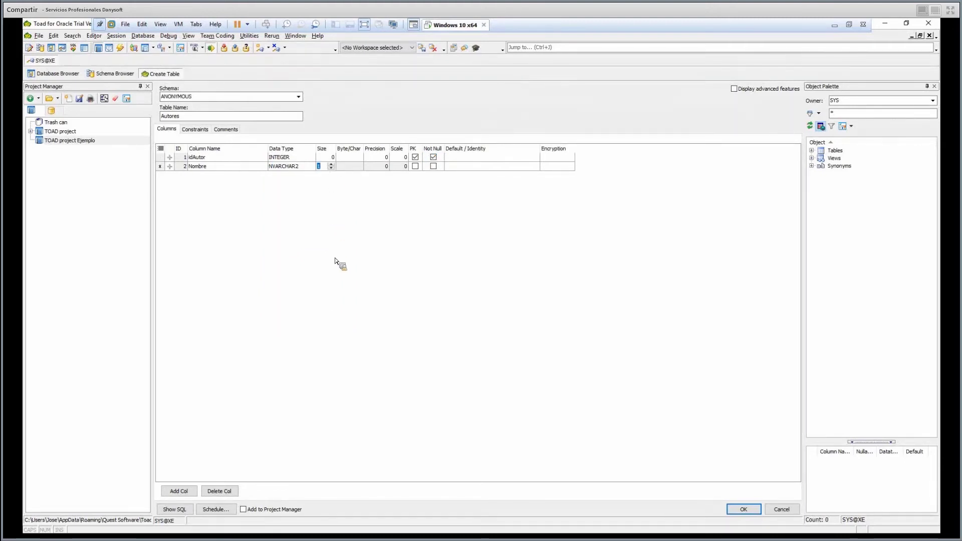
text(100)
click(433, 166)
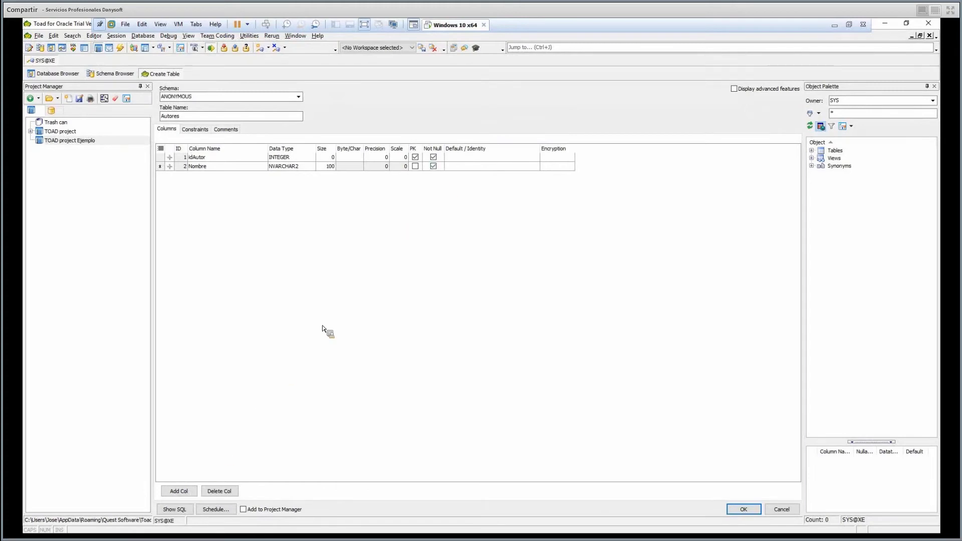
key(Insert)
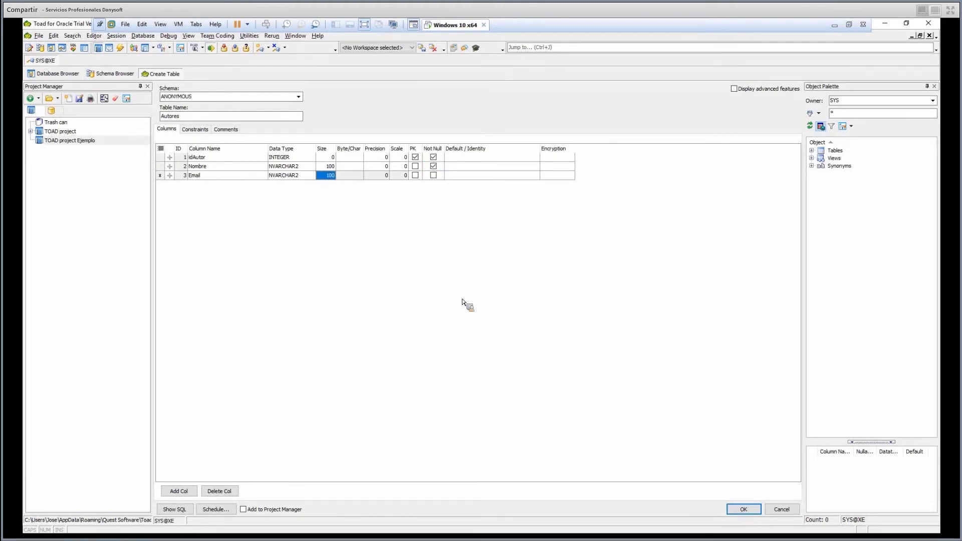
key(Return)
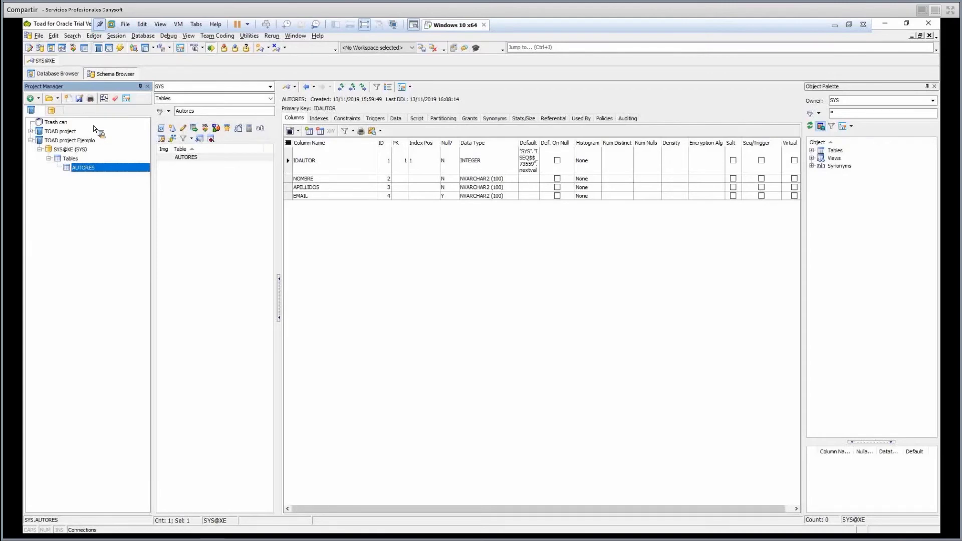
click(81, 143)
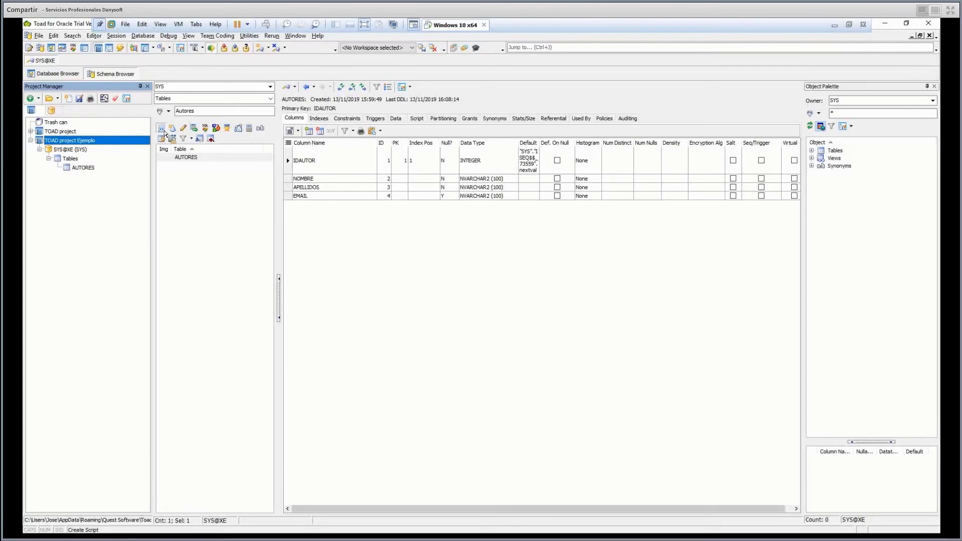
click(164, 132)
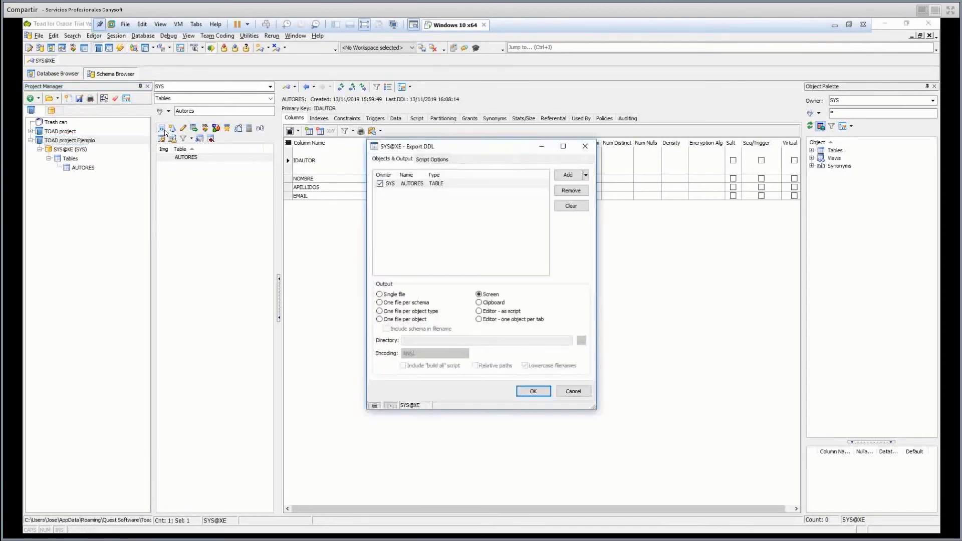
click(533, 392)
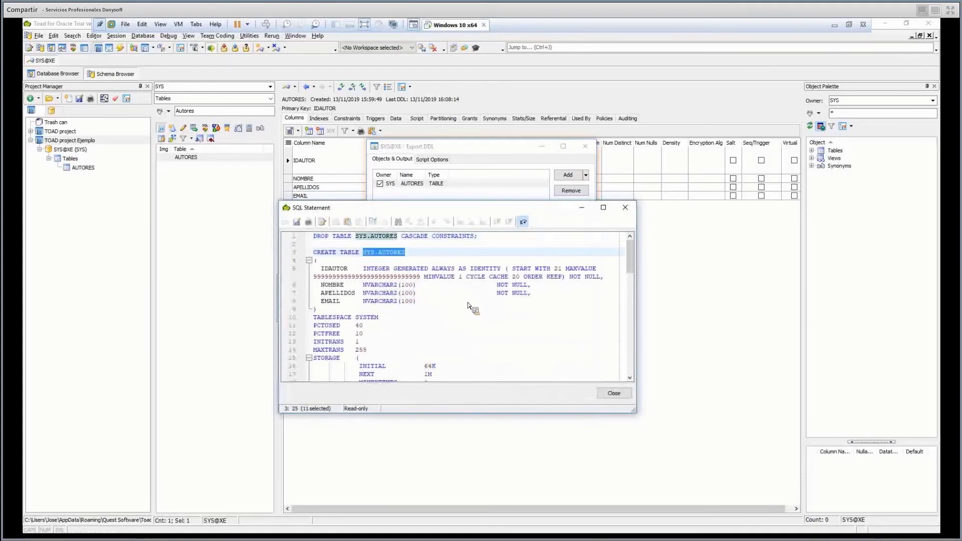
scroll(466, 306, down, 9)
scroll(462, 302, down, 4)
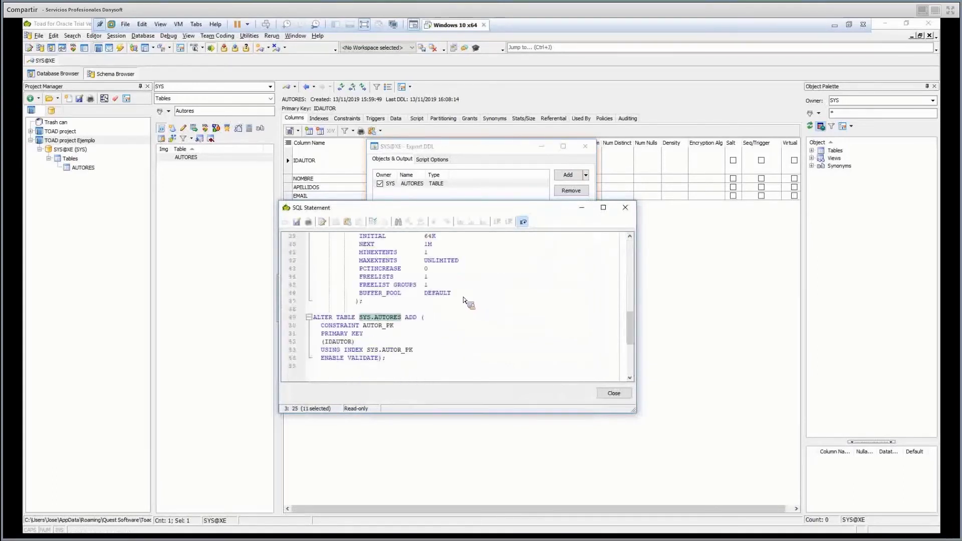
scroll(464, 301, down, 5)
scroll(463, 300, up, 6)
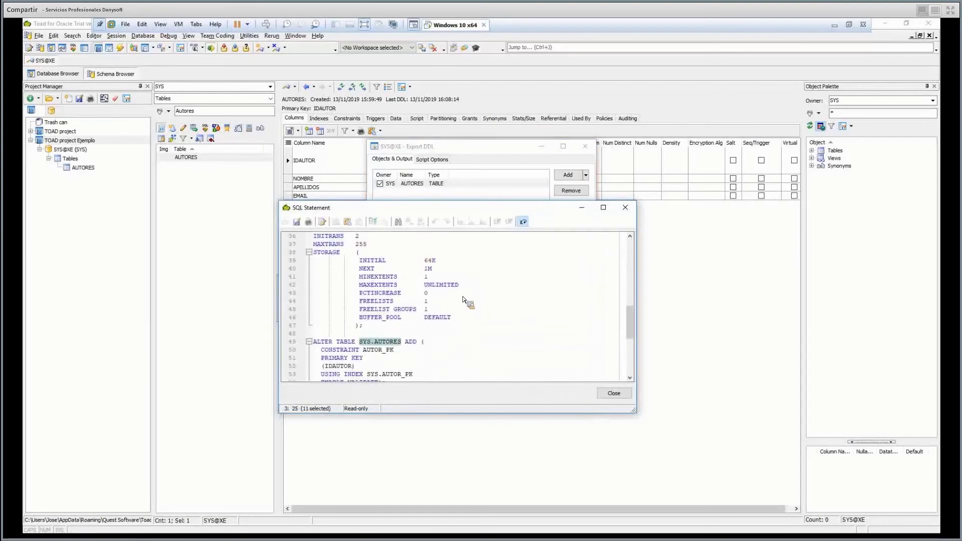
scroll(463, 300, down, 3)
key(Escape)
key(Escape)
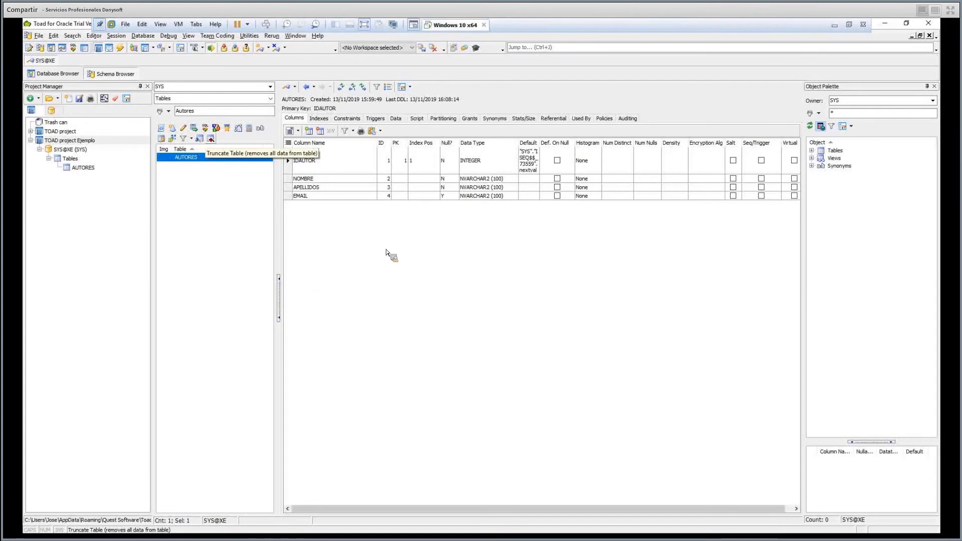
Check AUTORES's indexes, constraints and triggers, then display its three author rows (IDAUTOR 1–3).
click(365, 161)
click(318, 118)
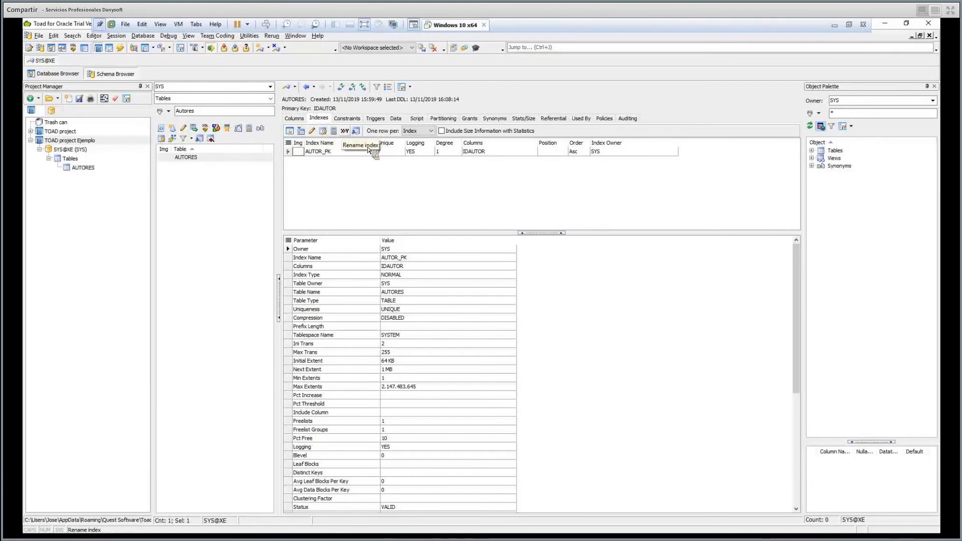
click(347, 119)
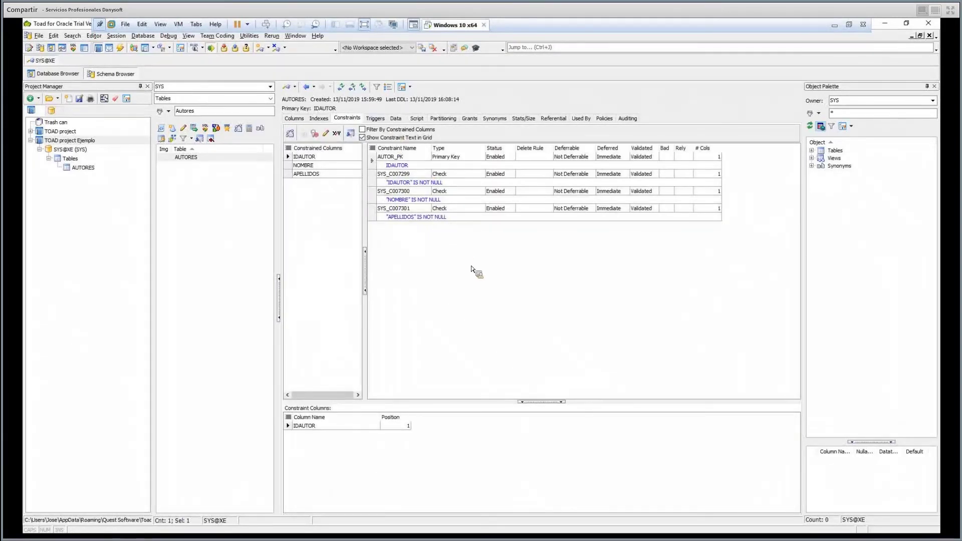
key(ctrl+Tab)
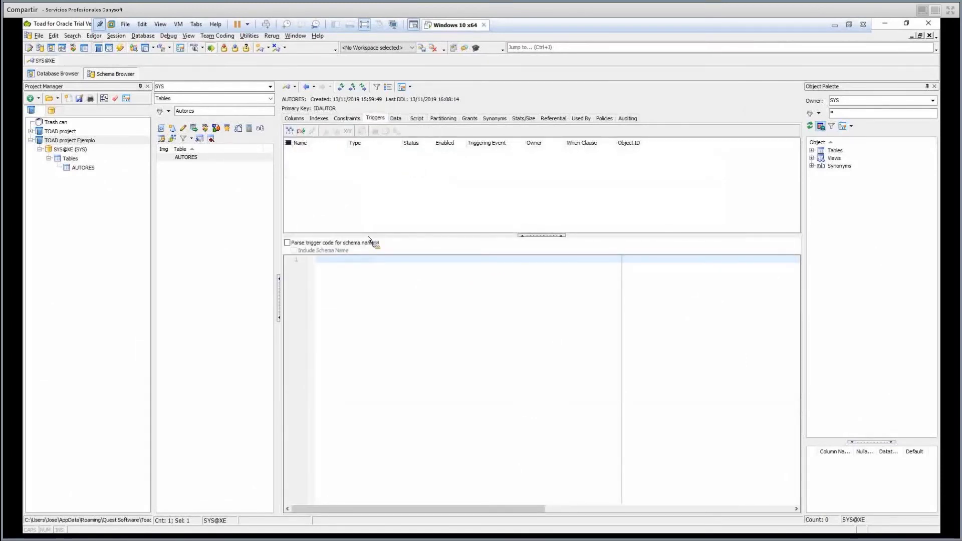
click(398, 121)
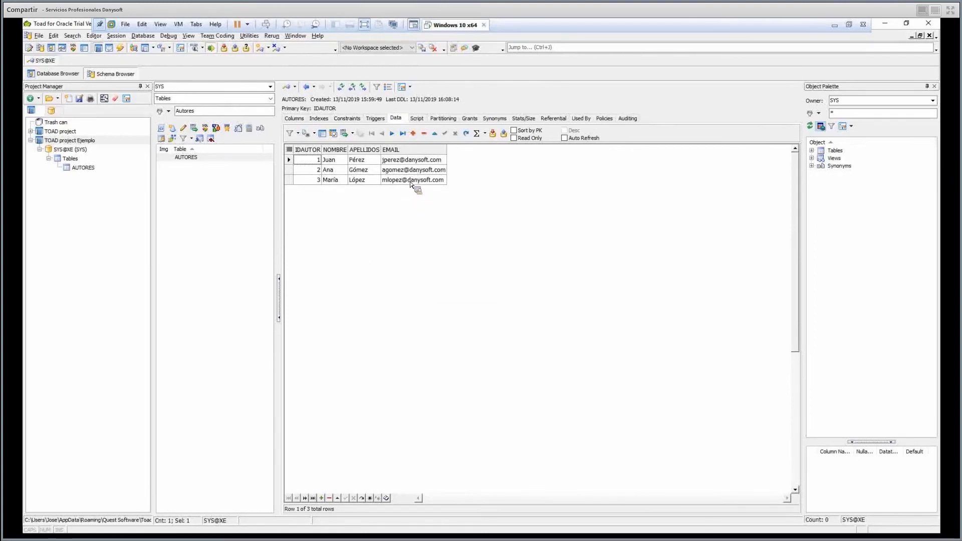
Select AUTORES and move among the author rows' first-name cells in the Data grid.
click(334, 180)
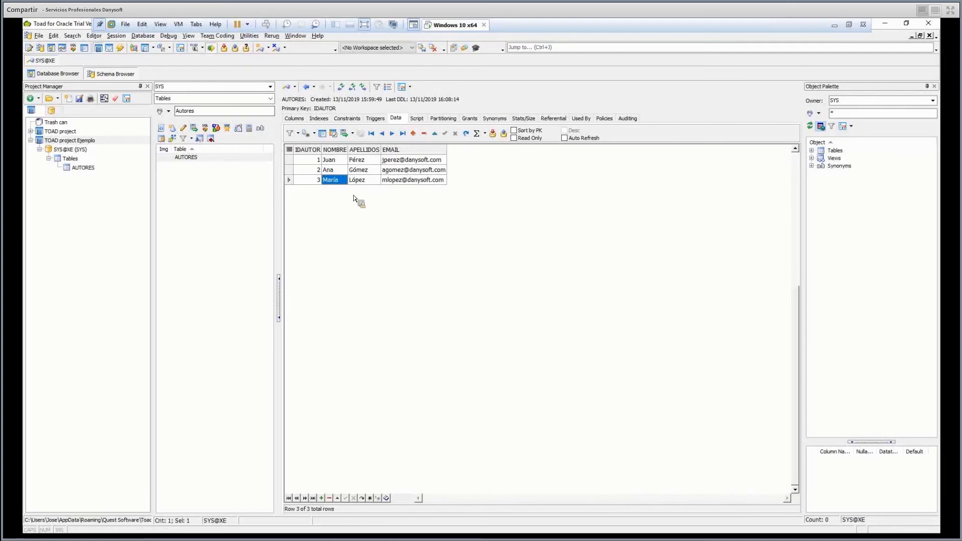
click(185, 159)
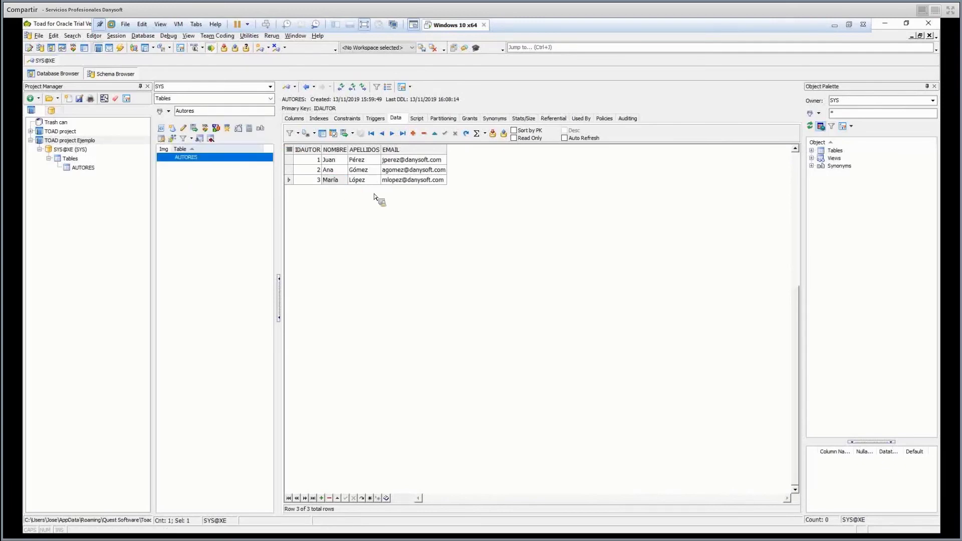
click(336, 180)
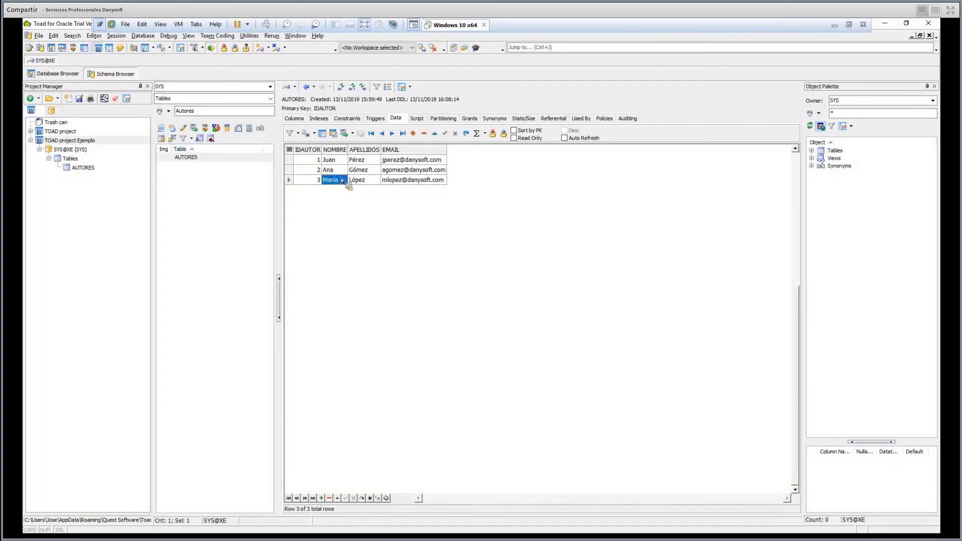
key(Up)
key(Left)
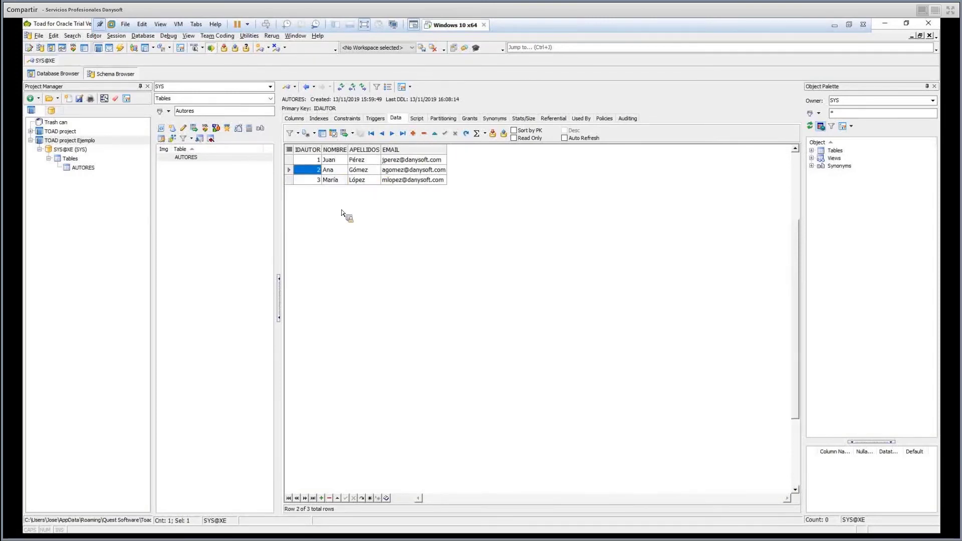
Inspect the filter options and the SYS.AUTORES SELECT query, then insert a blank author row.
click(308, 133)
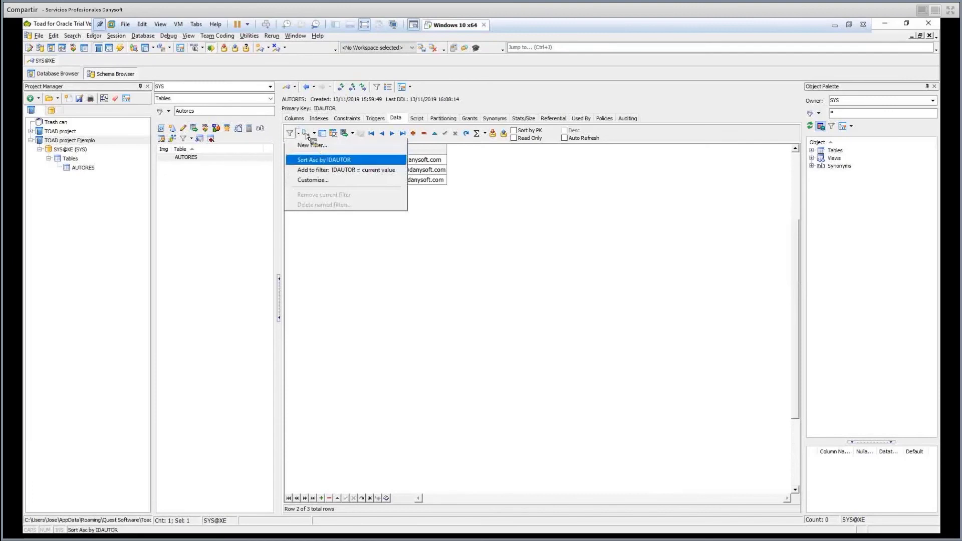
click(308, 134)
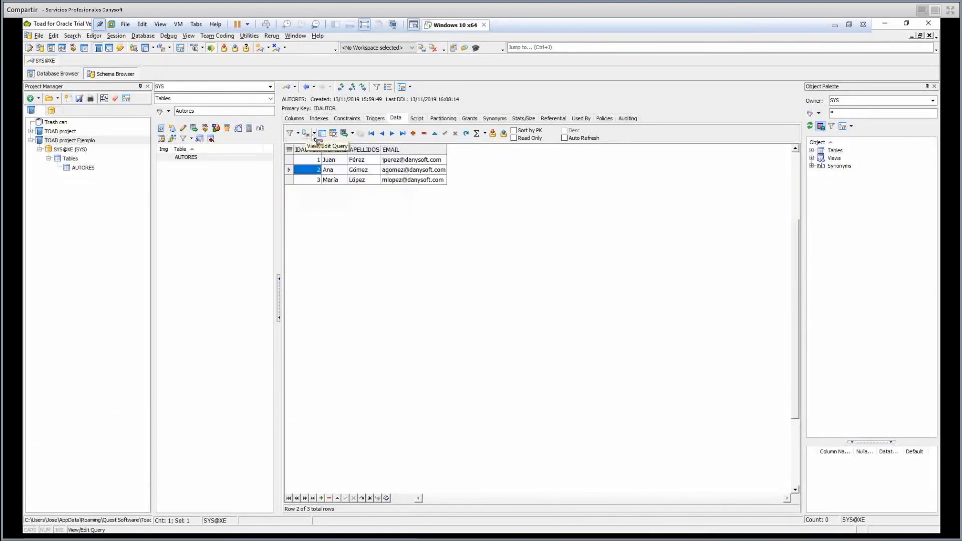
click(315, 134)
click(323, 145)
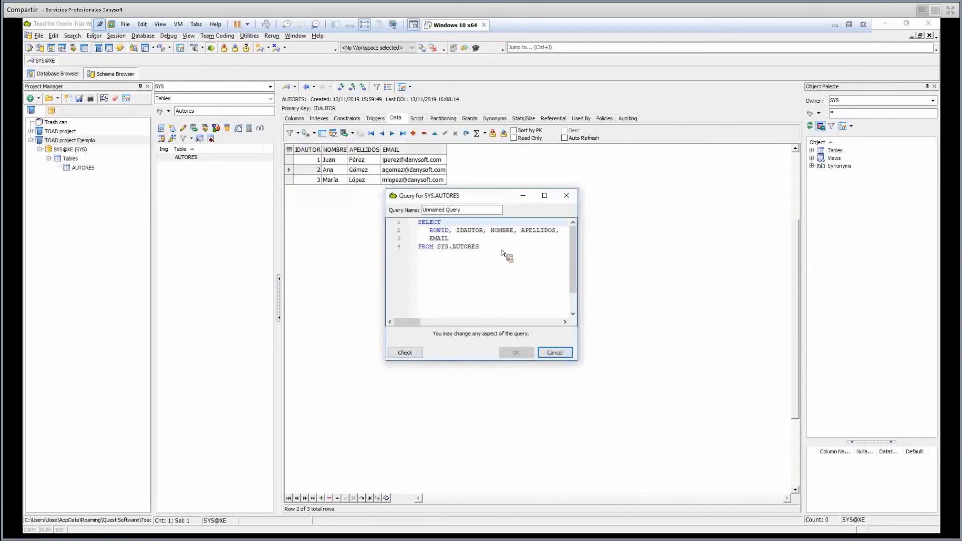
click(526, 256)
key(Return)
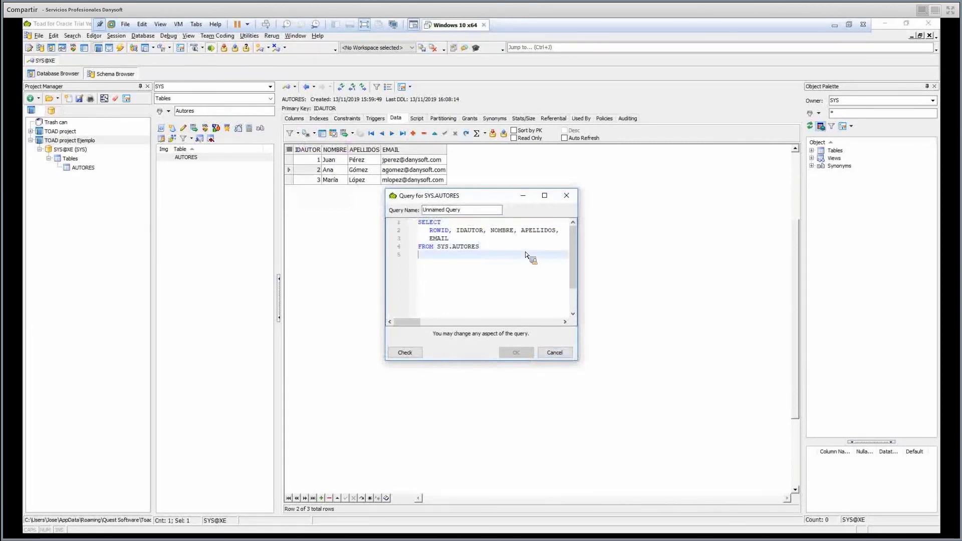
key(Escape)
key(Insert)
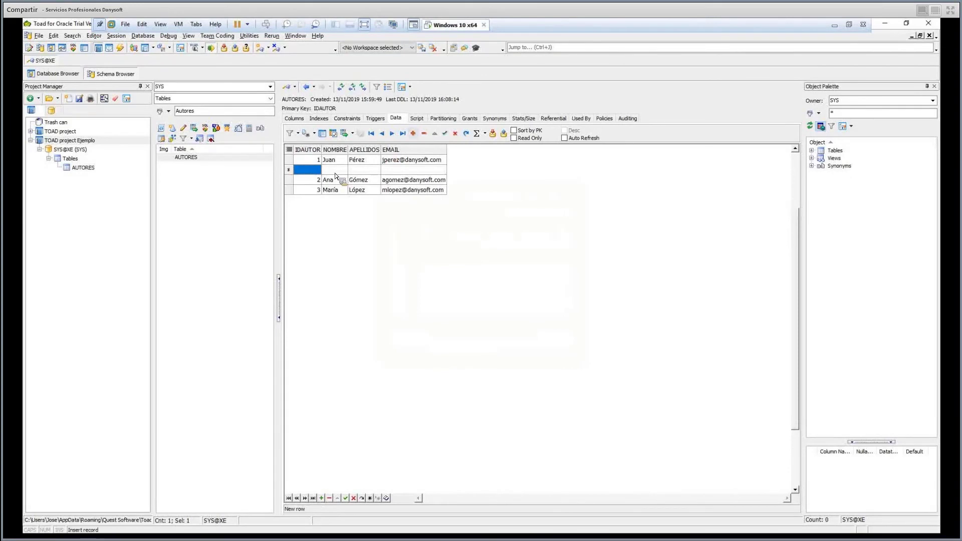
Enter the new author's first name, surname and e-mail and post the row as IDAUTOR 21.
key(Tab)
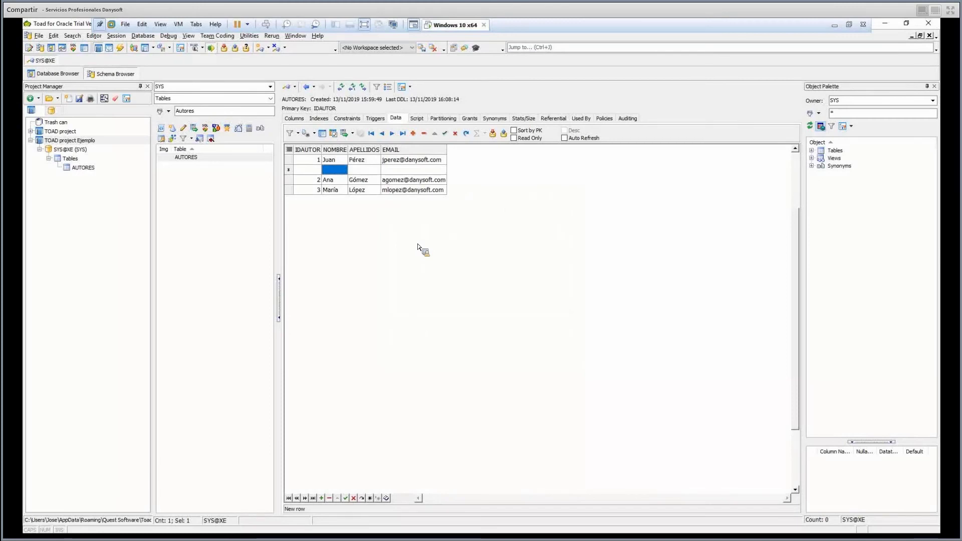
key(Tab)
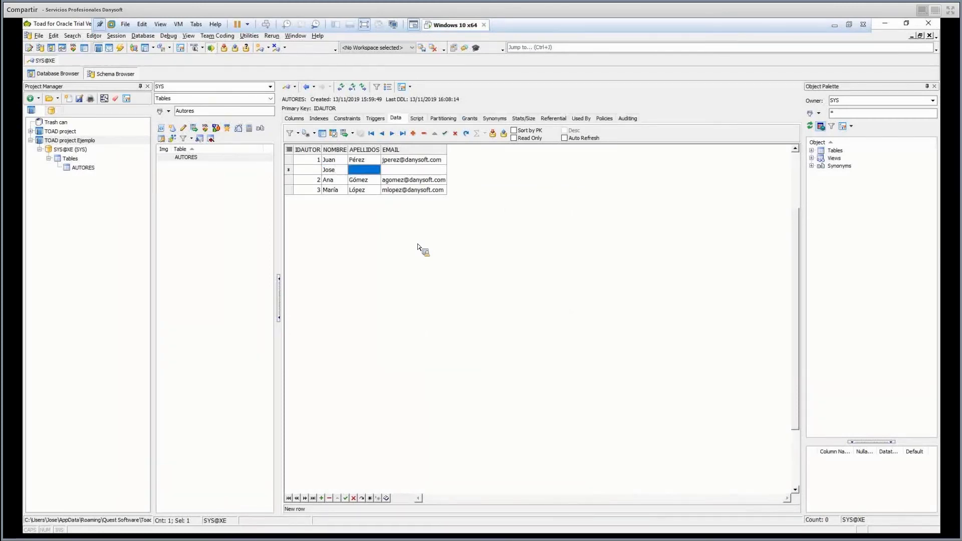
click(404, 172)
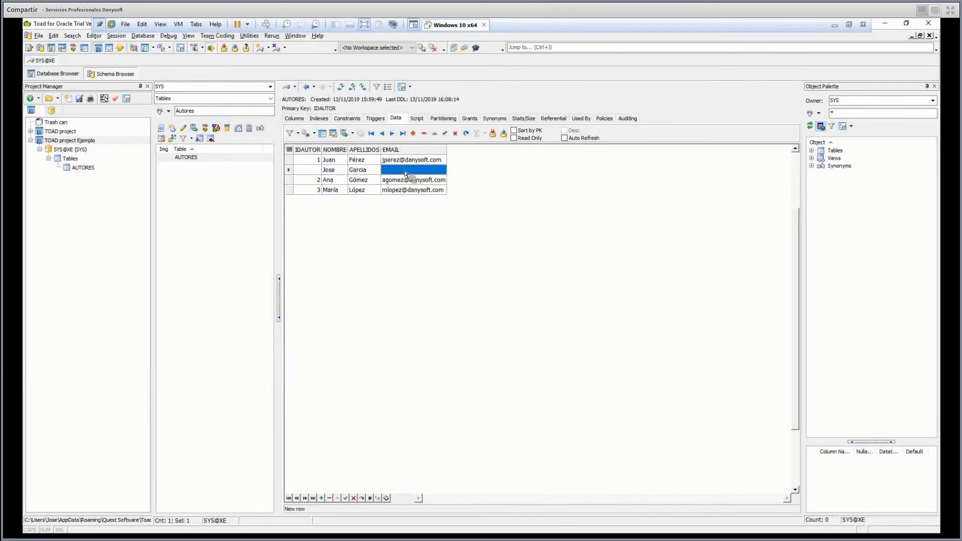
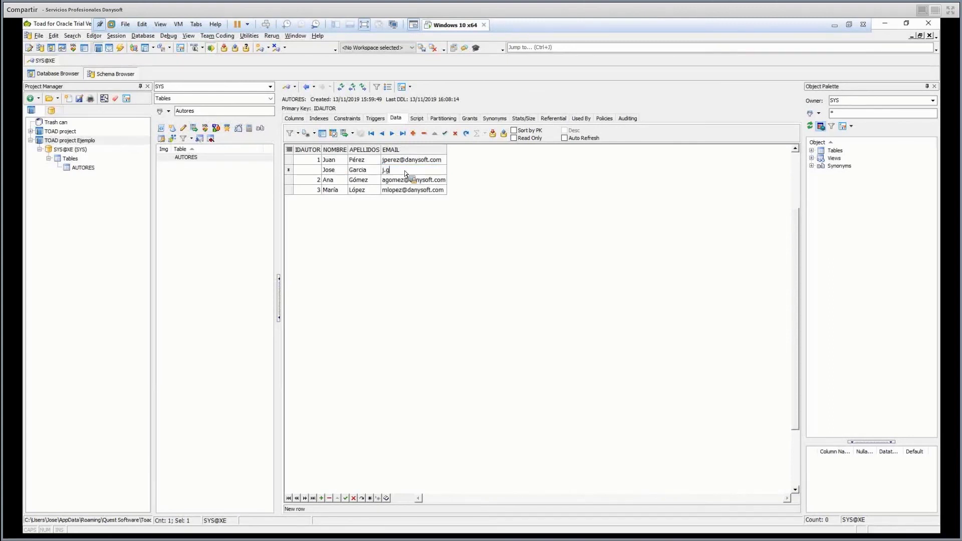
click(412, 176)
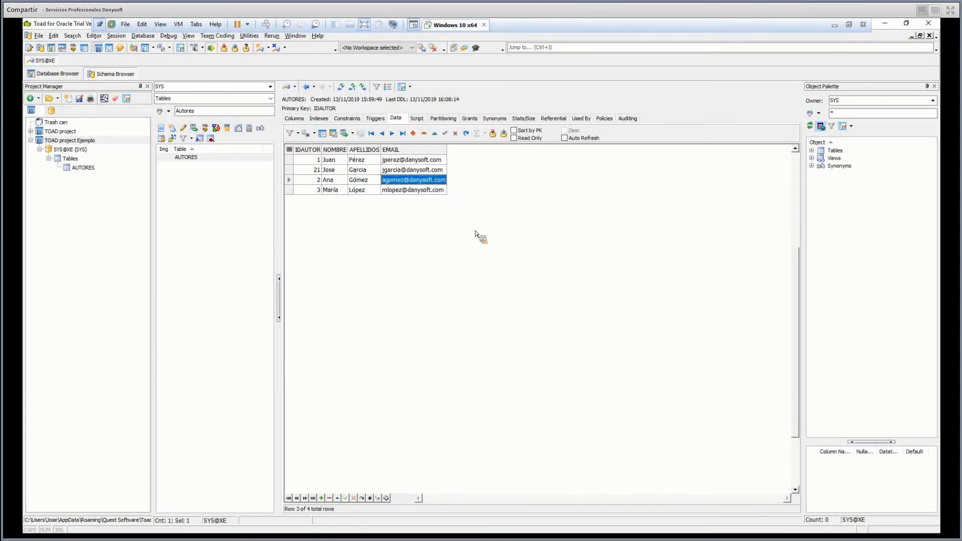
click(419, 121)
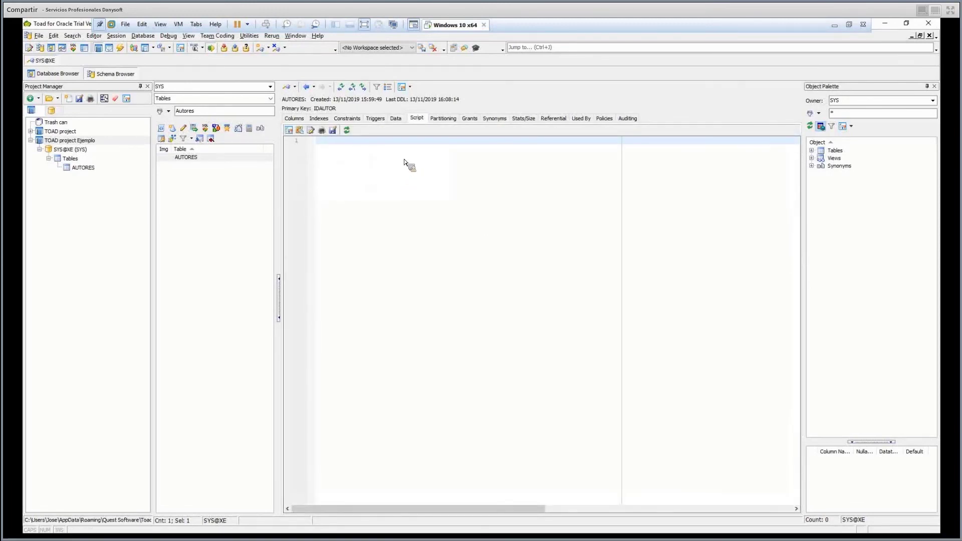
Inspect AUTORES's partitioning, grants, auditing, Used By and Referential pages, ending on its empty Triggers page.
click(443, 119)
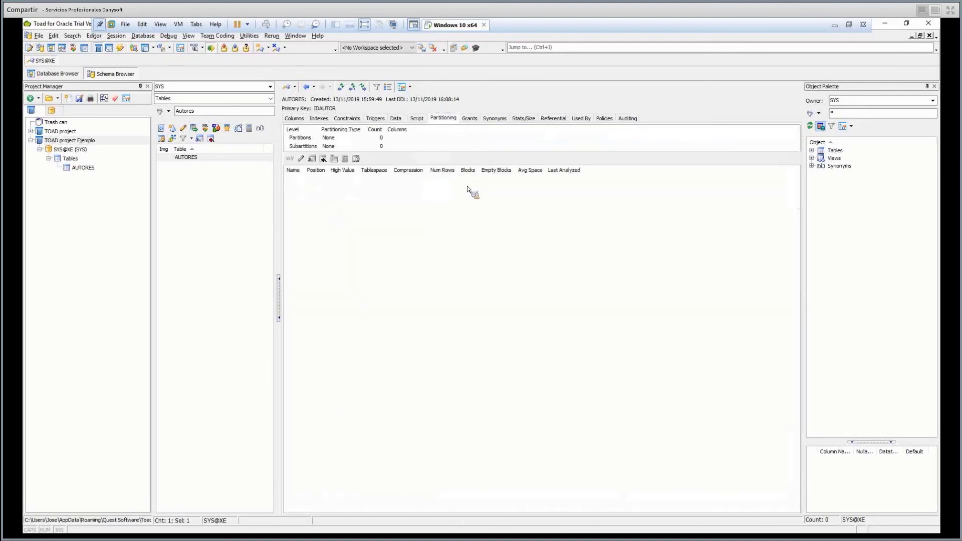
click(471, 120)
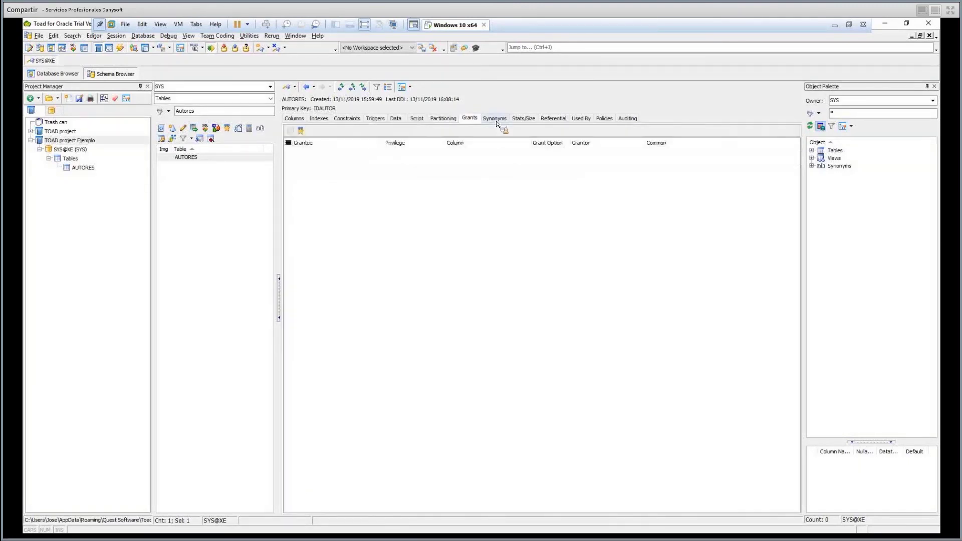
click(626, 121)
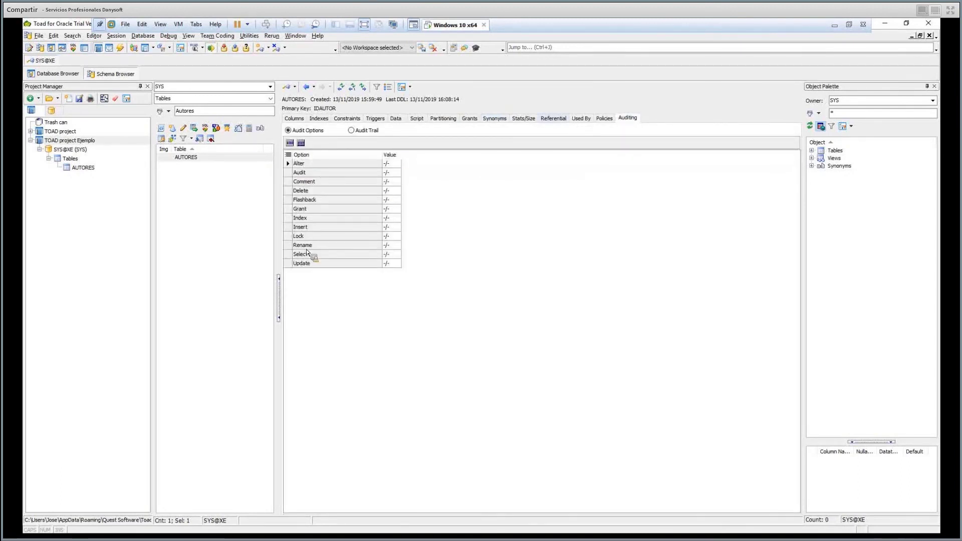
click(580, 118)
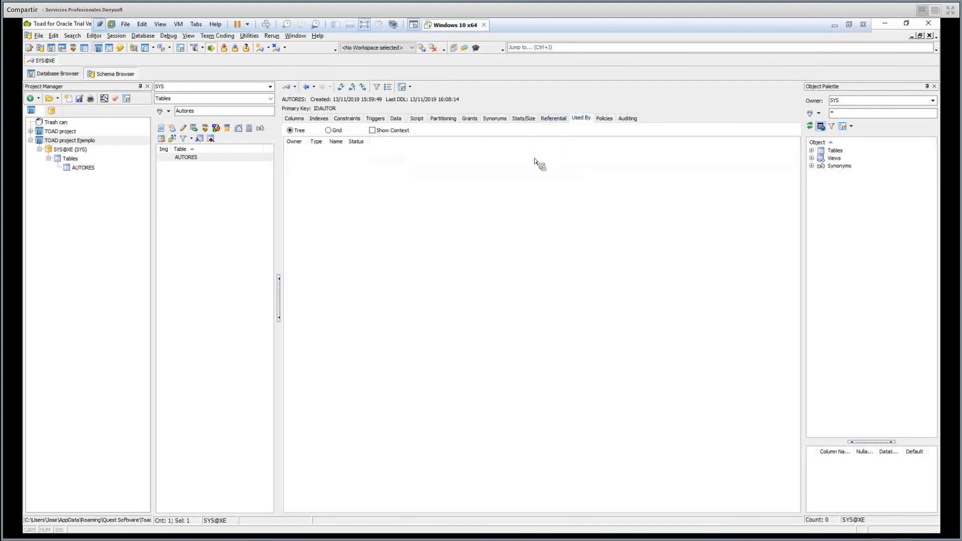
click(553, 118)
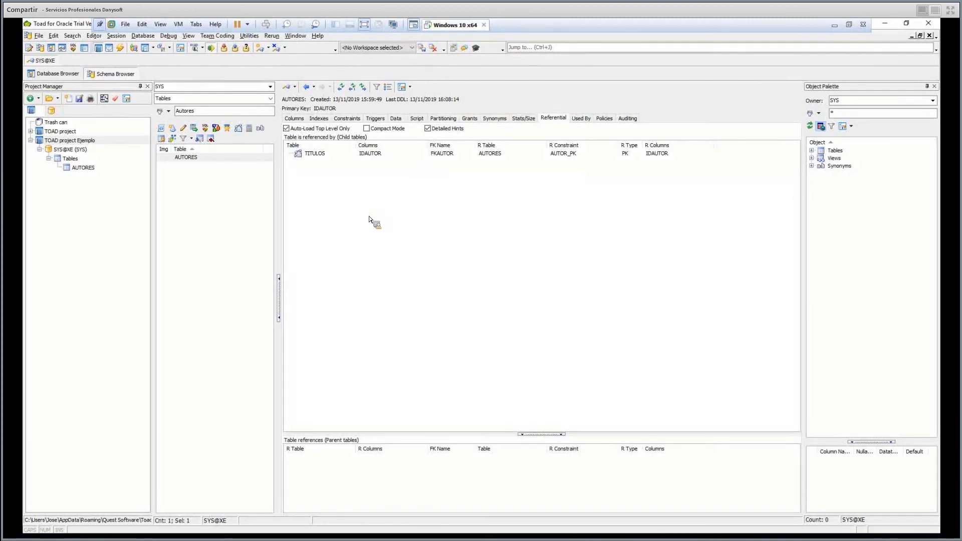
click(214, 209)
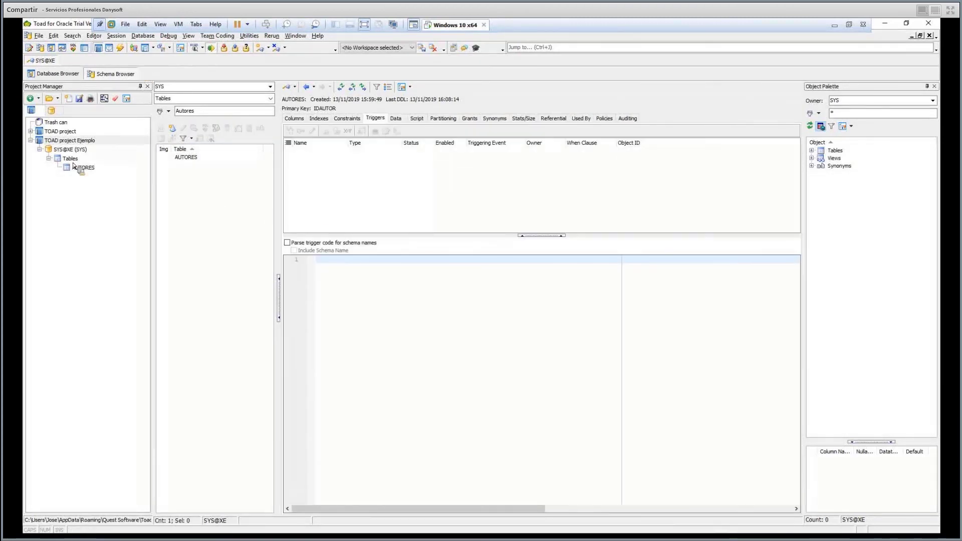